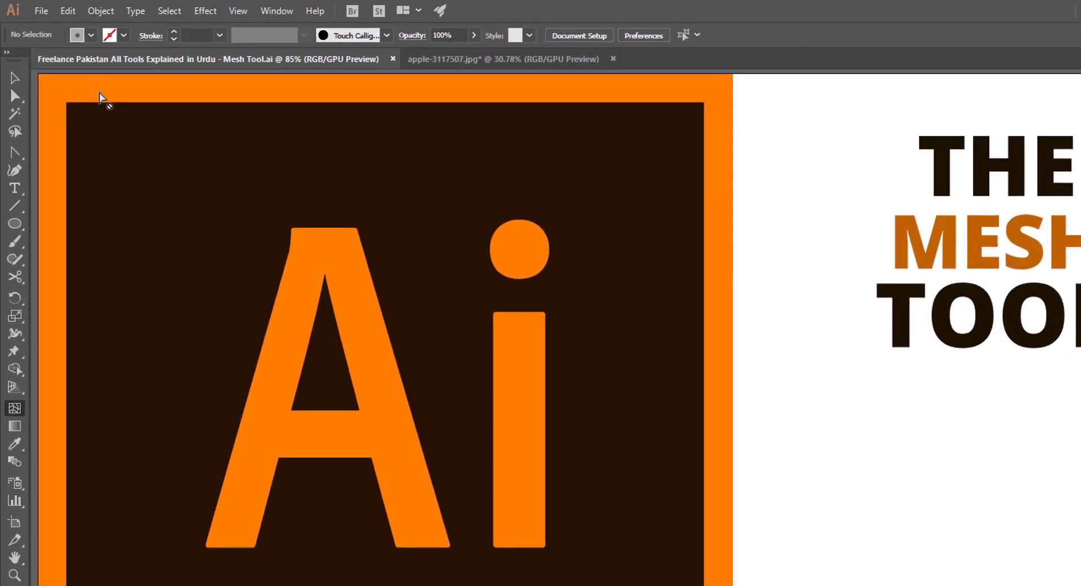
Draw a circle about 474 px wide below the heading text with the default white fill and black stroke
left_click(100, 13)
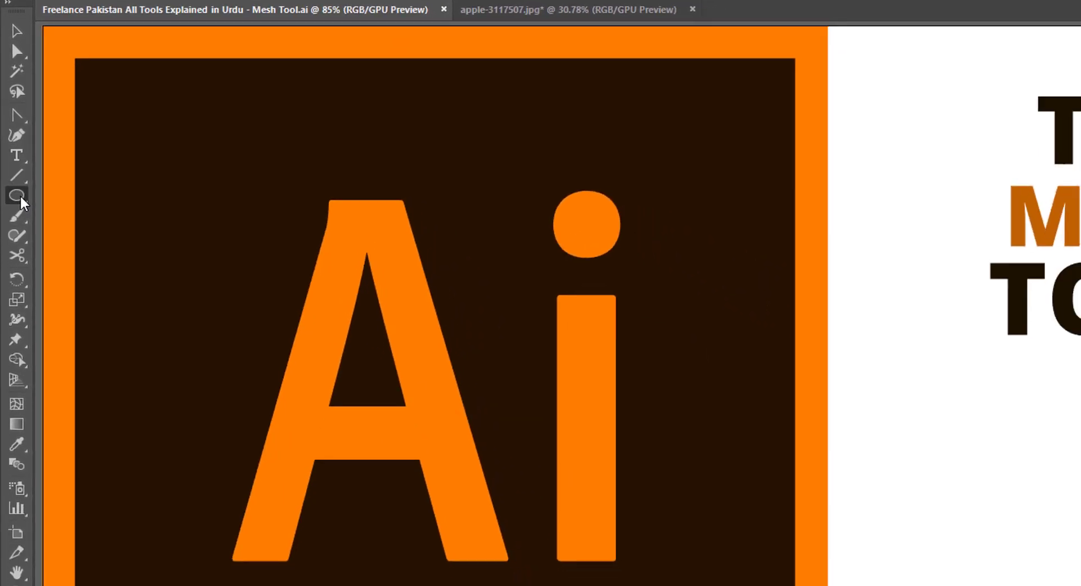
left_click(19, 193)
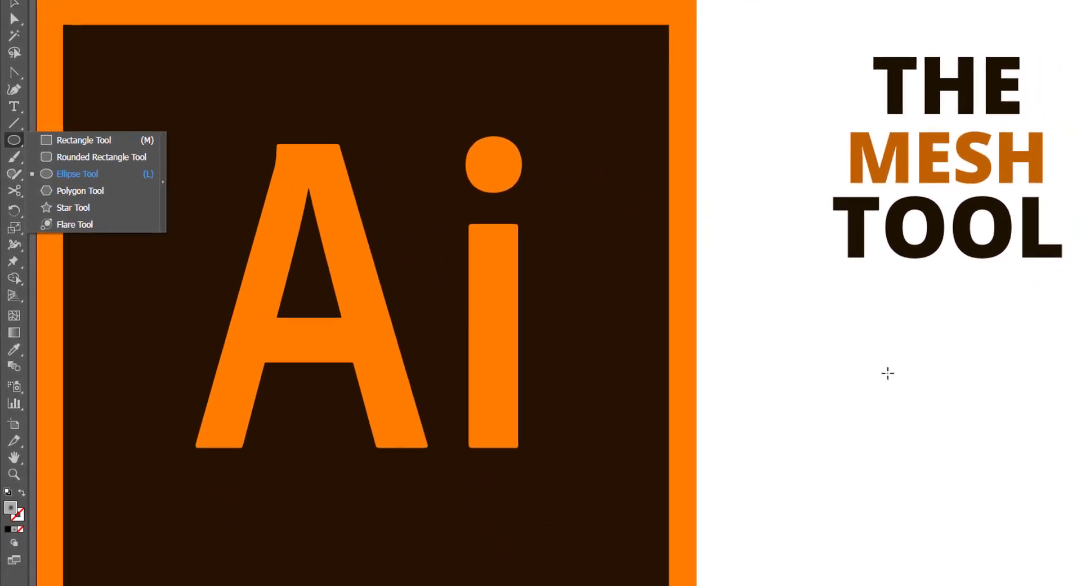
left_click_drag(831, 366, 1076, 543)
key("d")
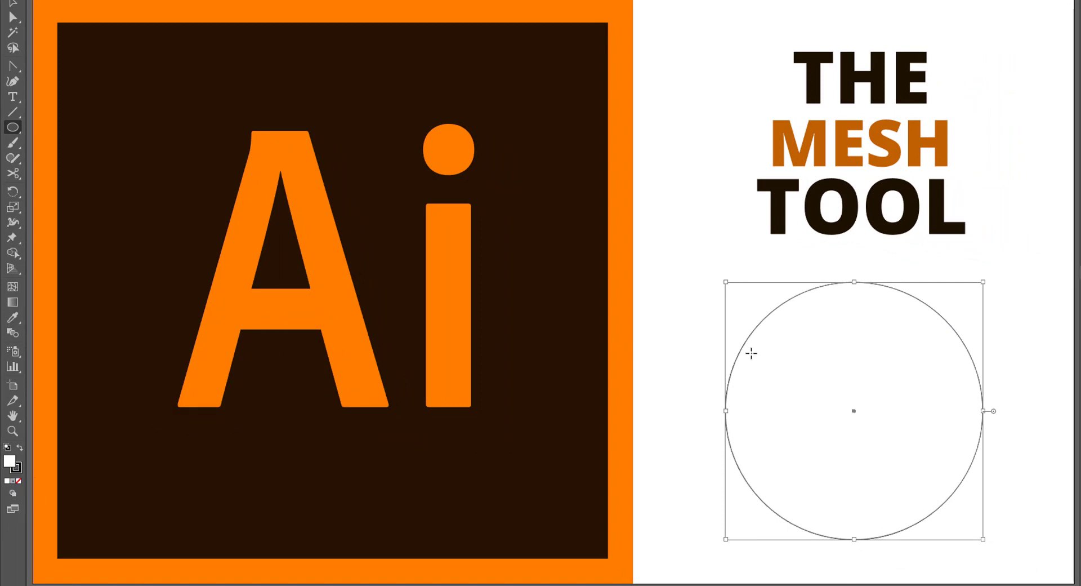
Start creating a gradient mesh from the circle with the preview on
left_click(85, 0)
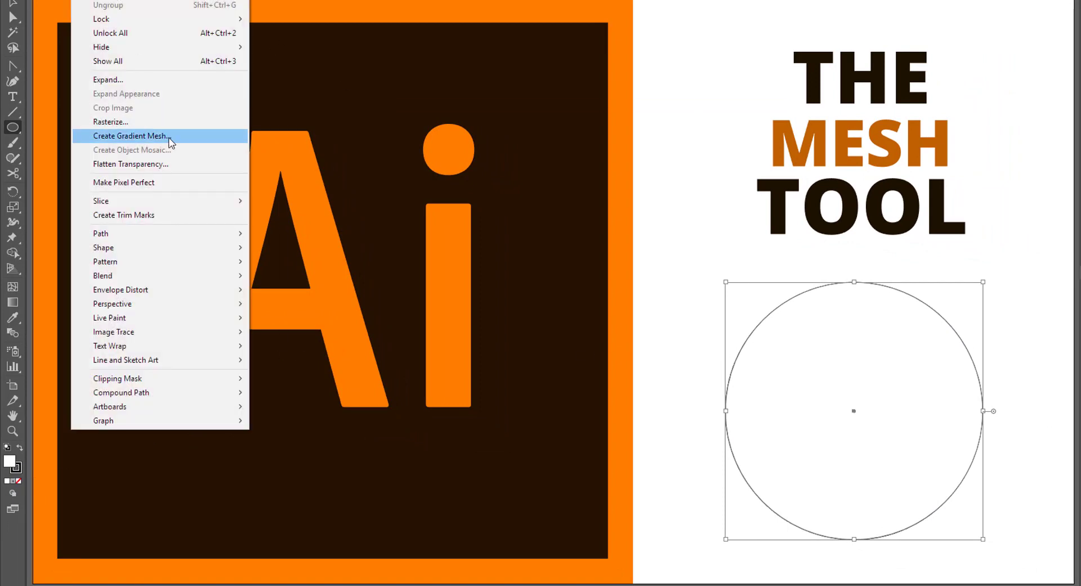
left_click(127, 140)
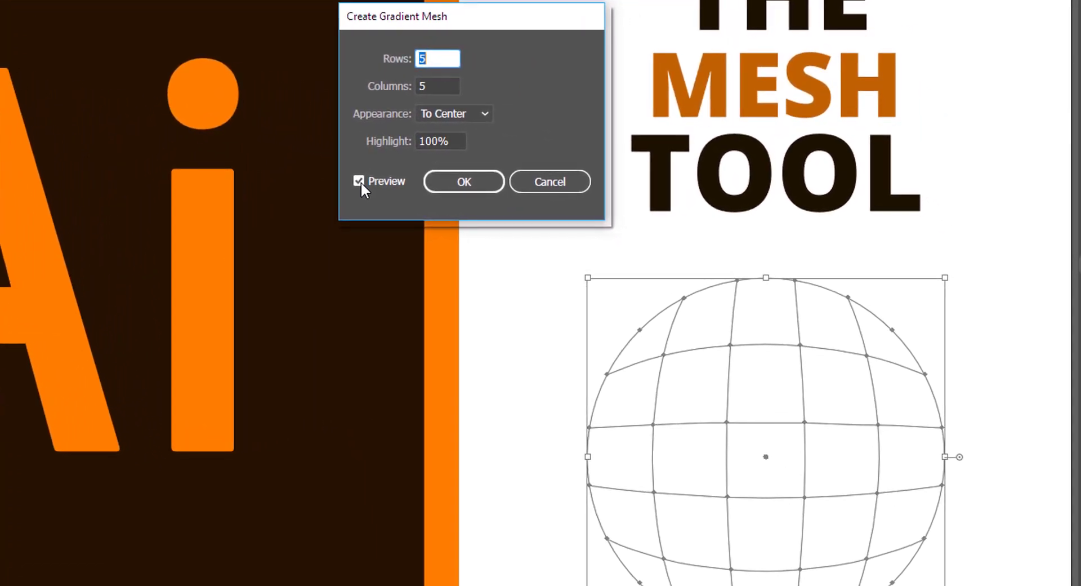
left_click(378, 184)
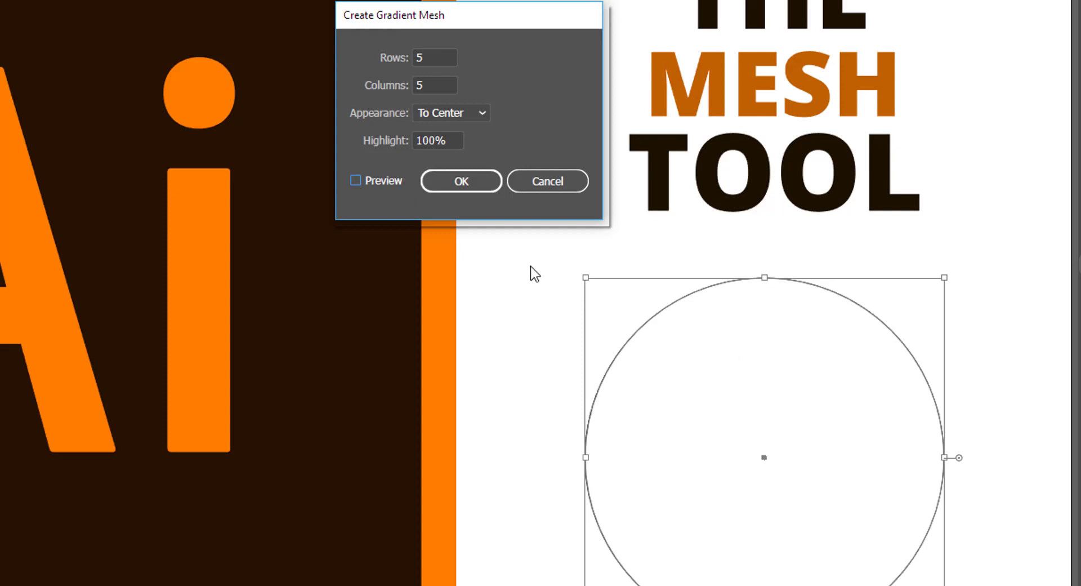
left_click(355, 181)
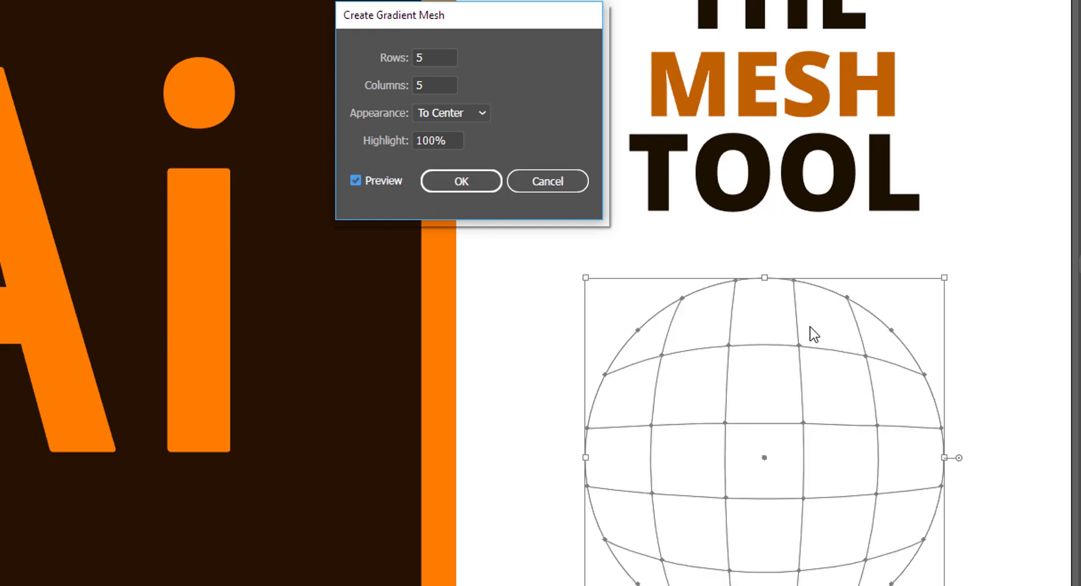
Set the gradient mesh to 6 rows and 6 columns
left_click(420, 57)
left_click_drag(420, 57, 403, 59)
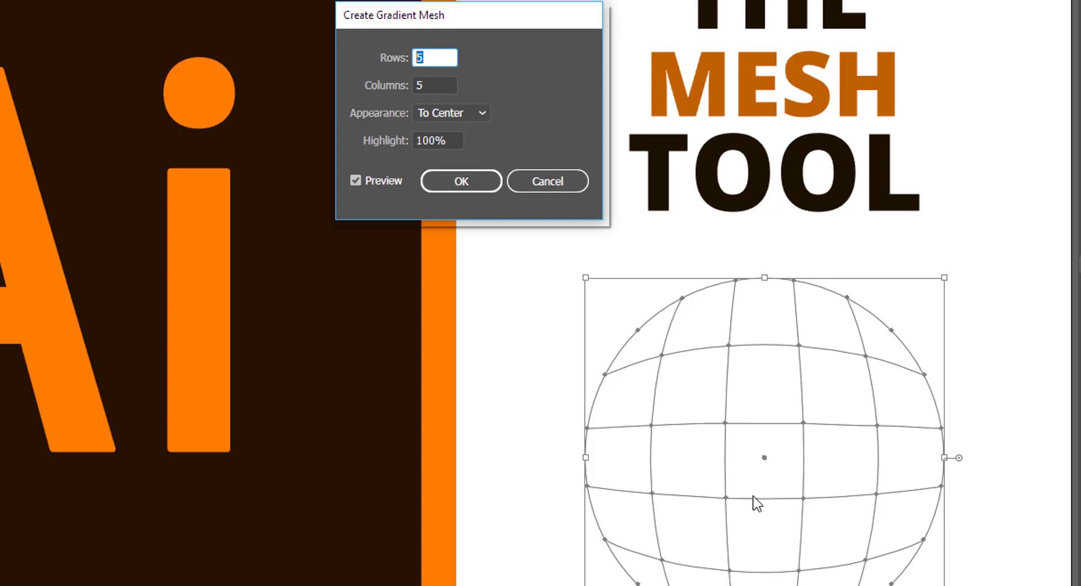
type("3")
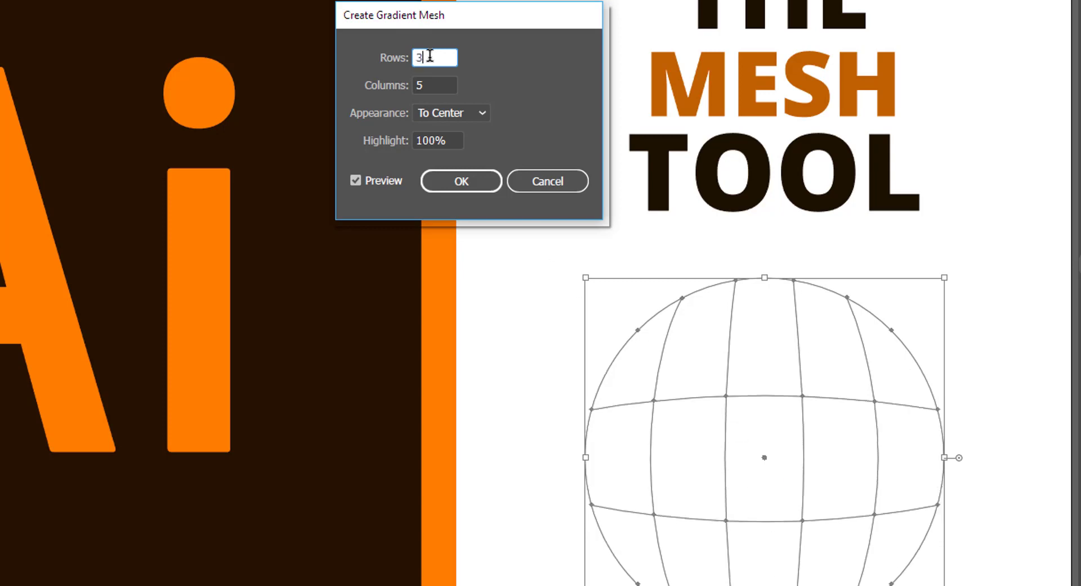
key("Tab")
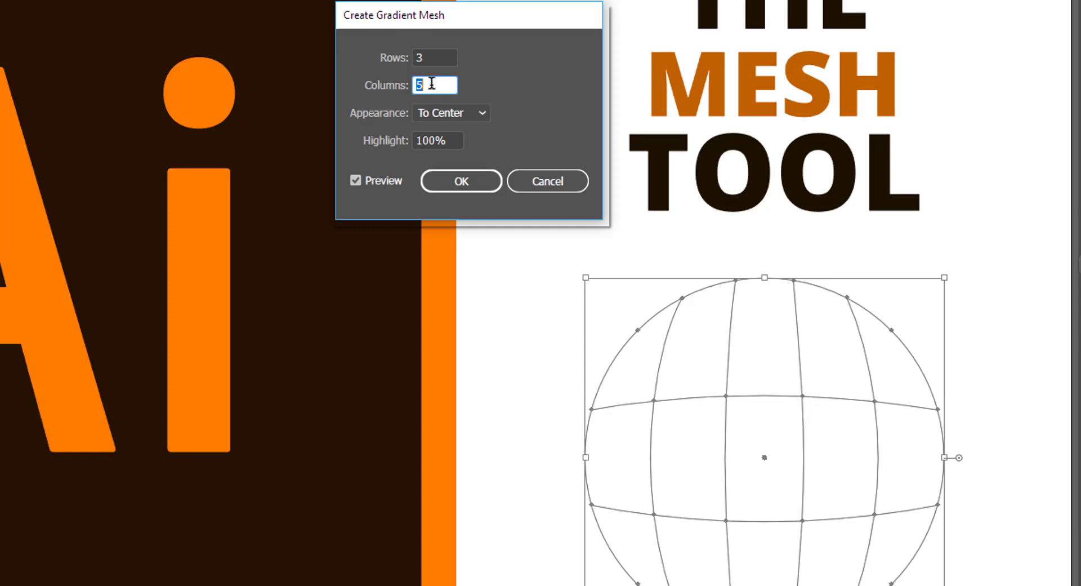
type("6")
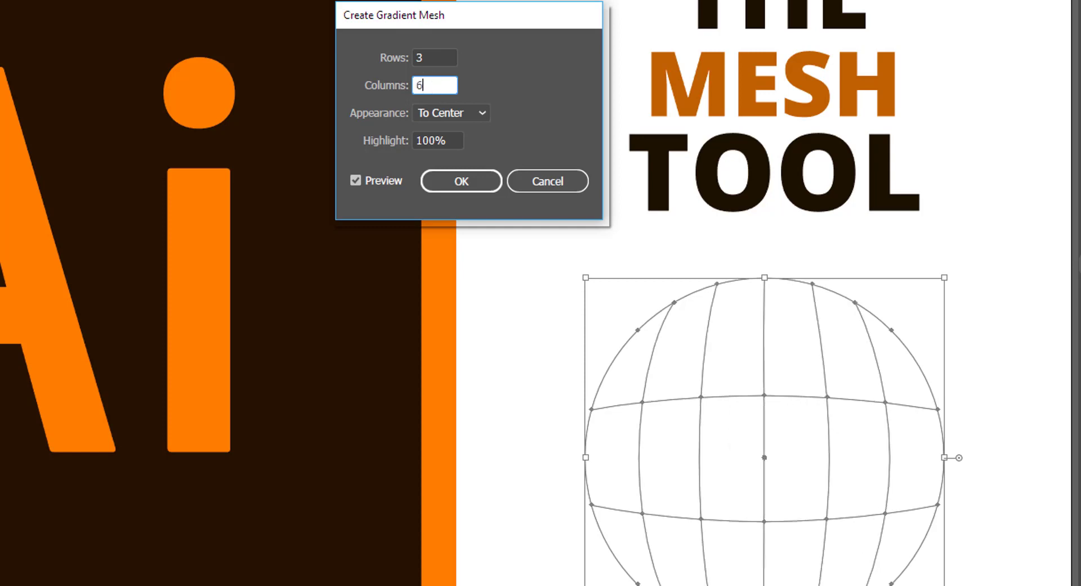
left_click(439, 57)
type("6")
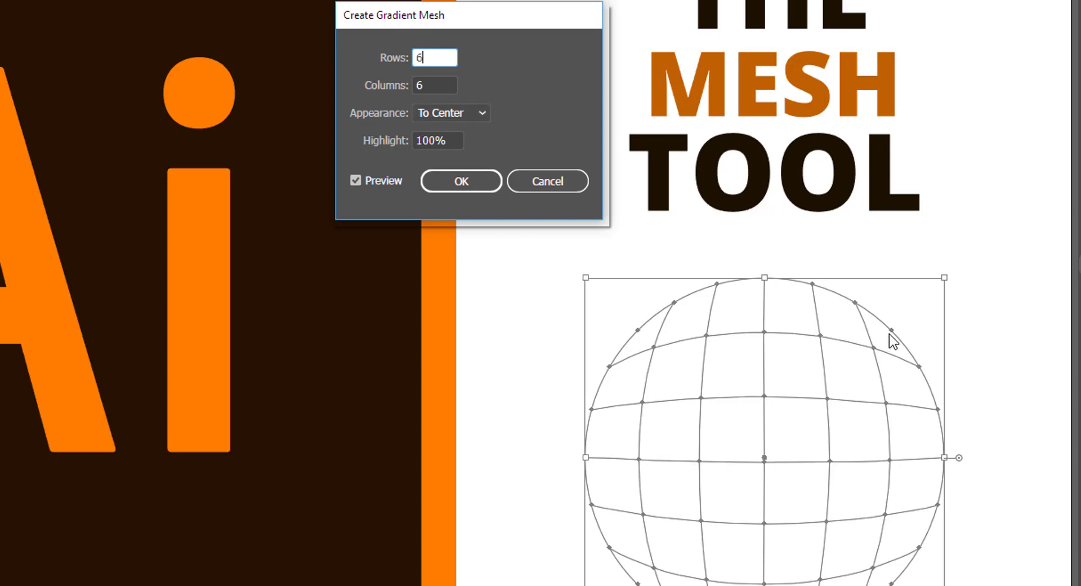
Try the To Edge mesh appearance, set it to Flat and create the gradient mesh
left_click(444, 117)
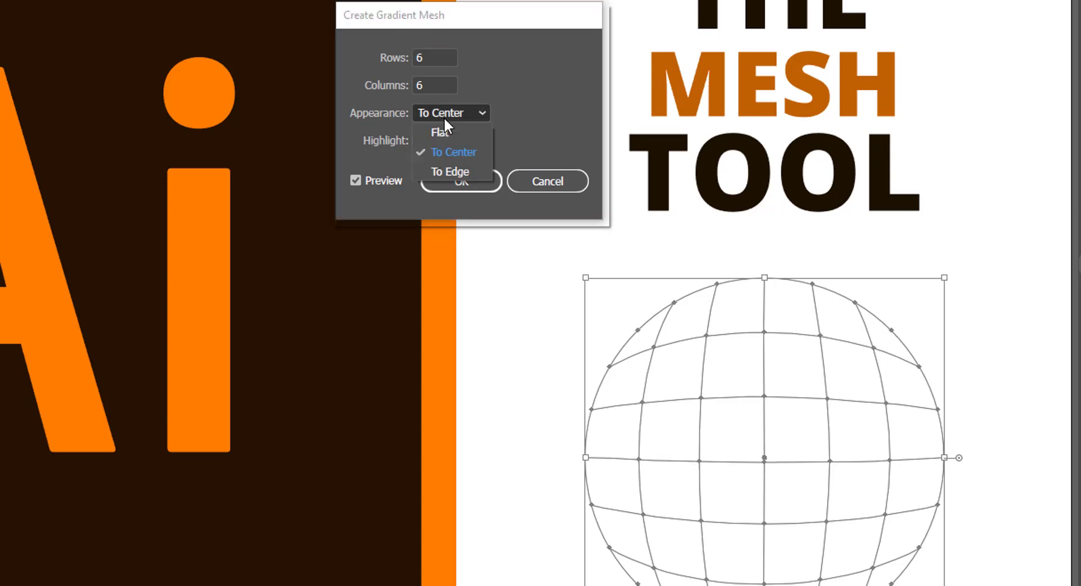
left_click(455, 173)
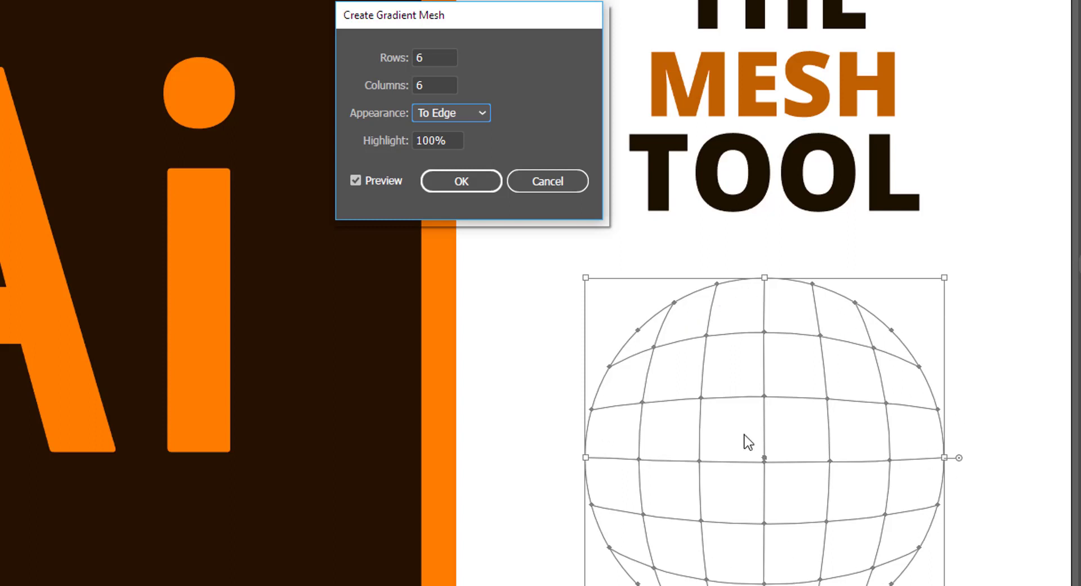
left_click(460, 112)
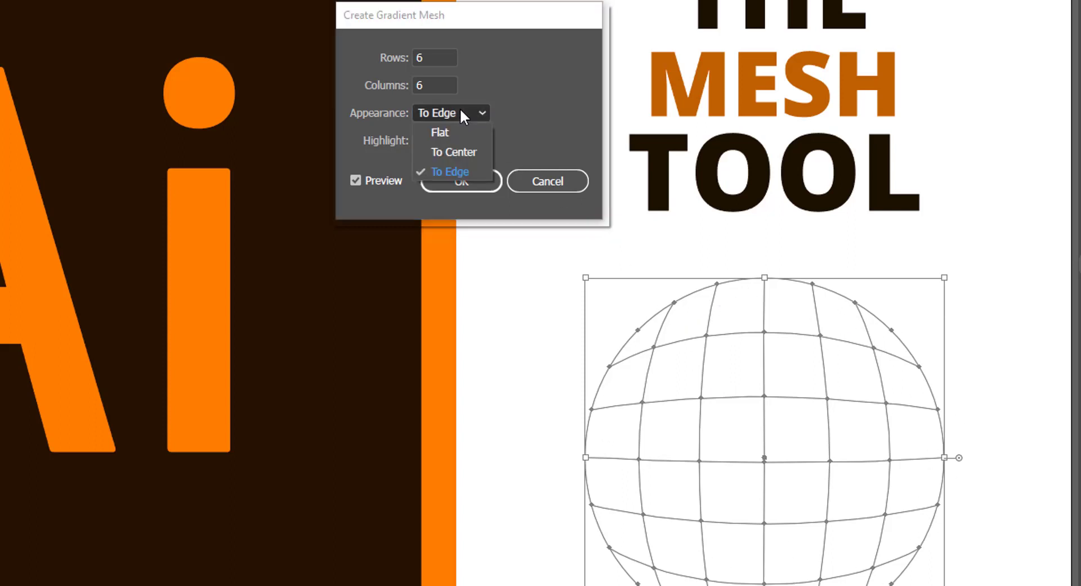
left_click(445, 138)
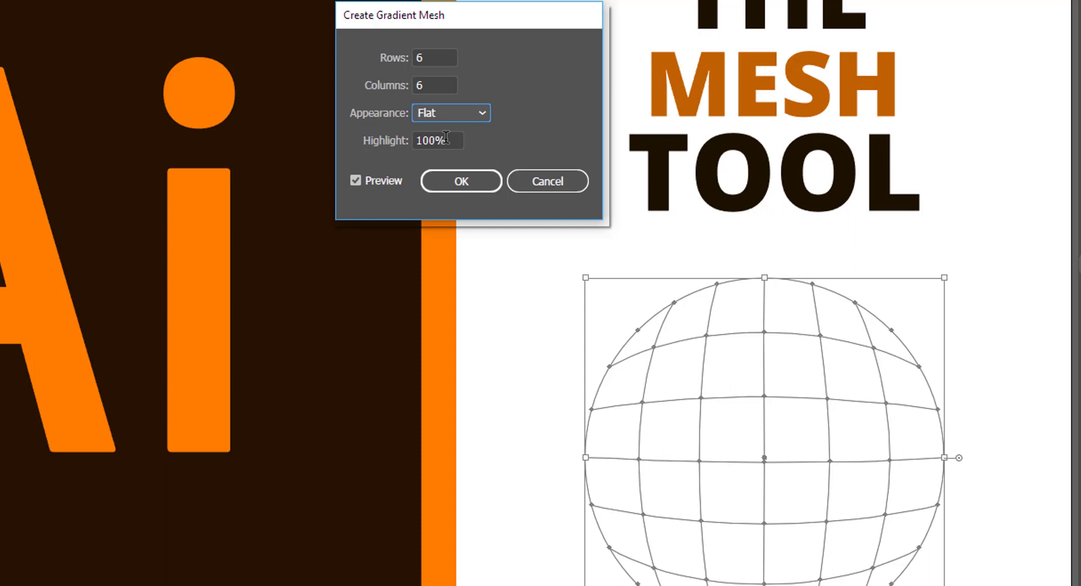
left_click(460, 180)
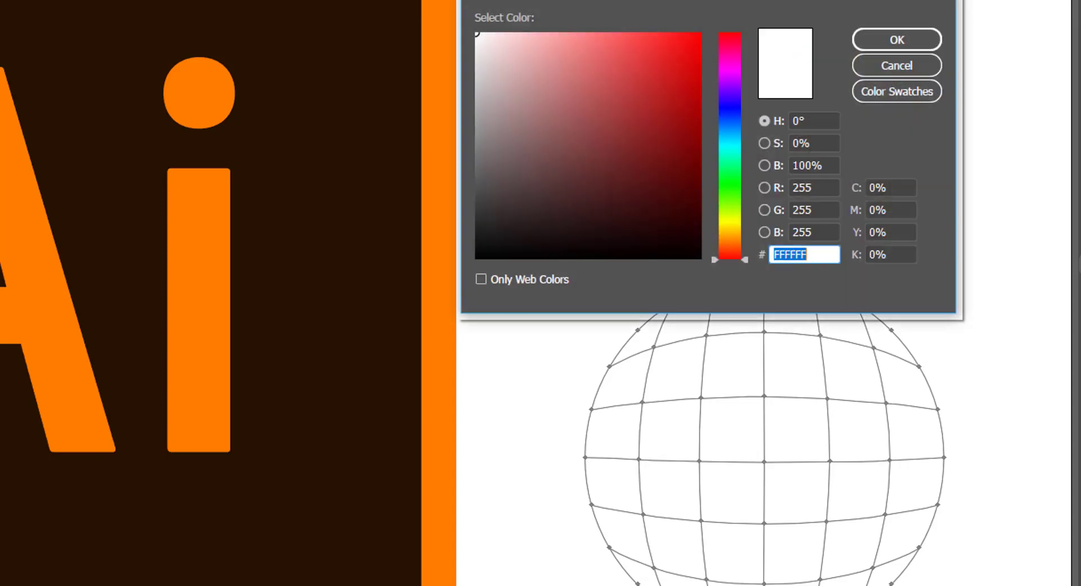
Fill the mesh circle with the green 2BA573
left_click(644, 111)
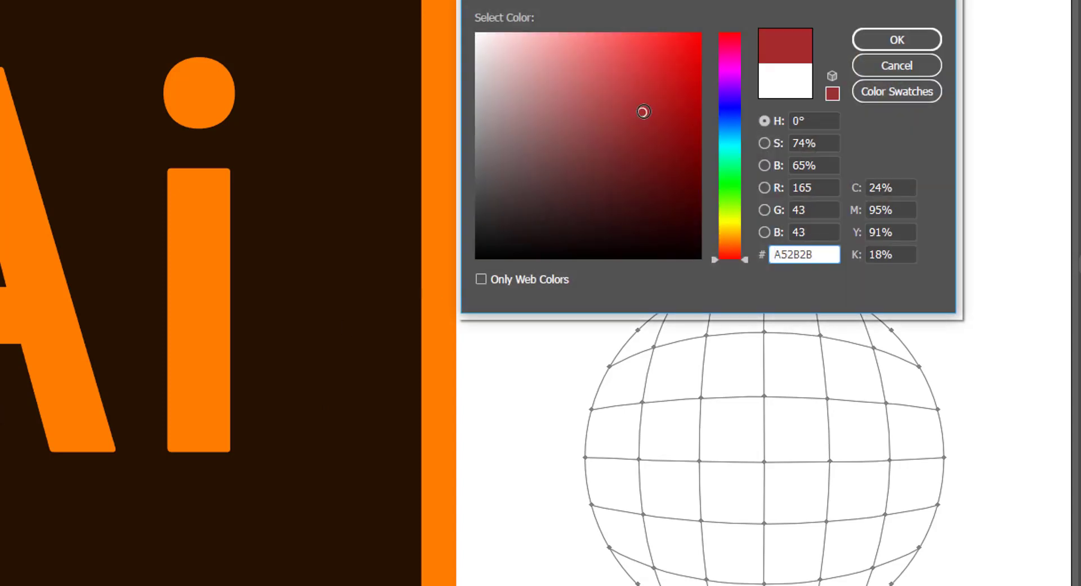
left_click(730, 161)
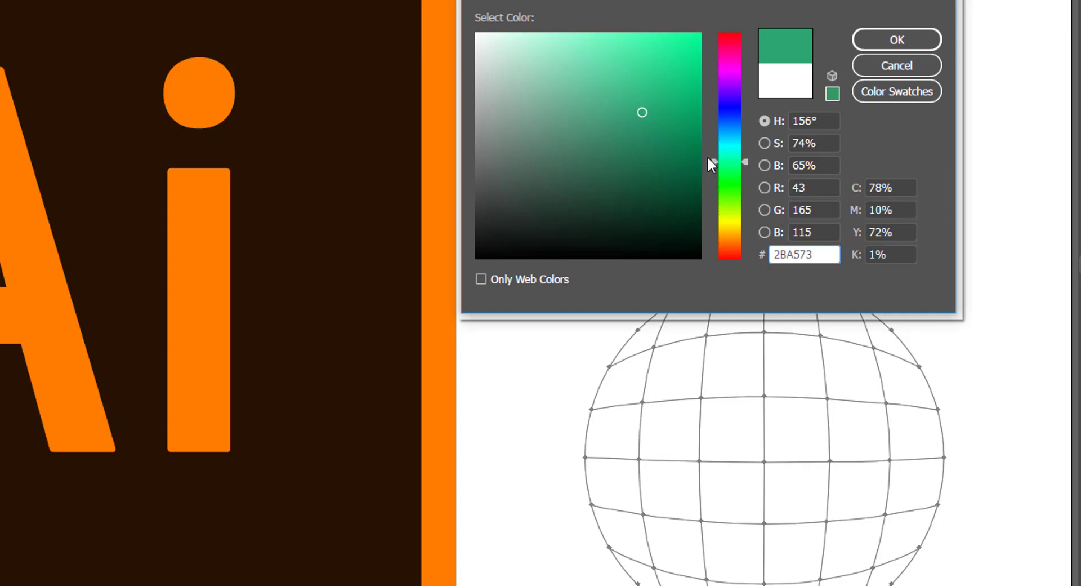
left_click(896, 40)
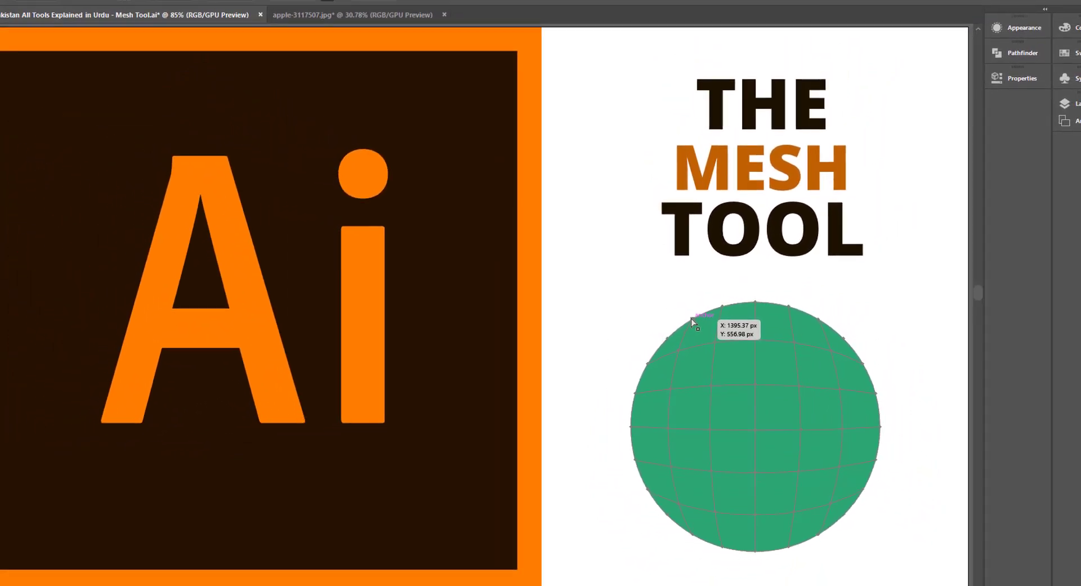
Lasso the mesh points at the circle's upper-left edge and color them with the white swatch
left_click(696, 322)
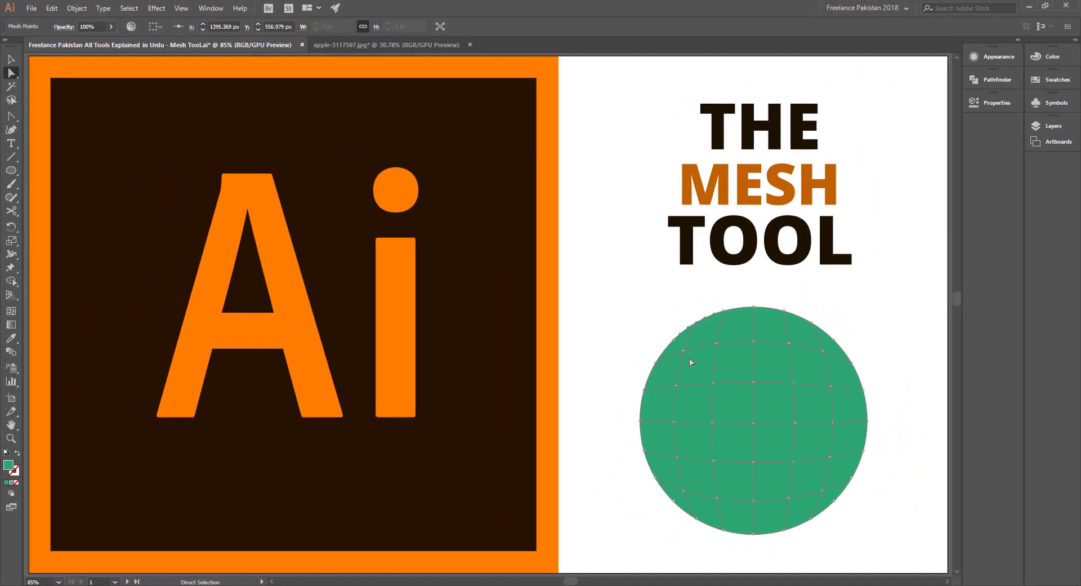
left_click(655, 366)
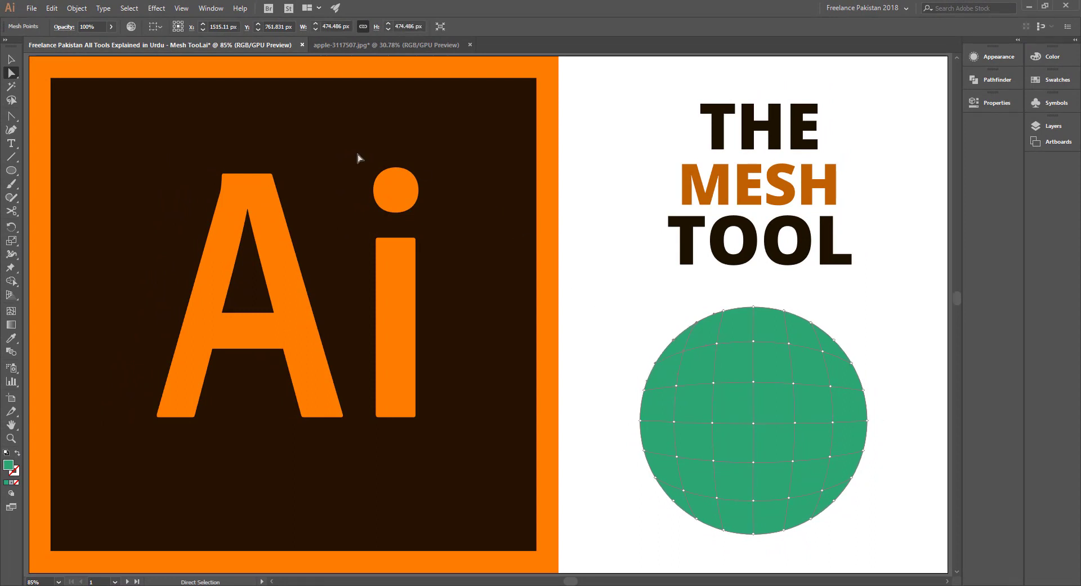
left_click(12, 101)
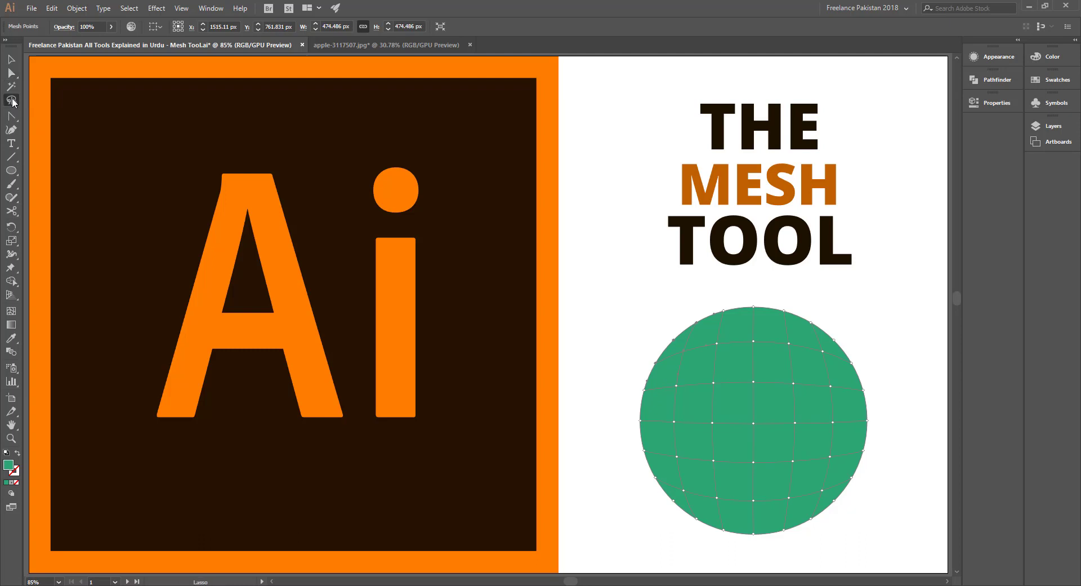
mouse_move(643, 322)
left_mouse_down()
mouse_move(685, 298)
mouse_move(709, 312)
mouse_move(697, 349)
mouse_move(648, 386)
mouse_move(630, 377)
mouse_move(630, 340)
mouse_move(656, 319)
left_mouse_up()
left_click(1058, 80)
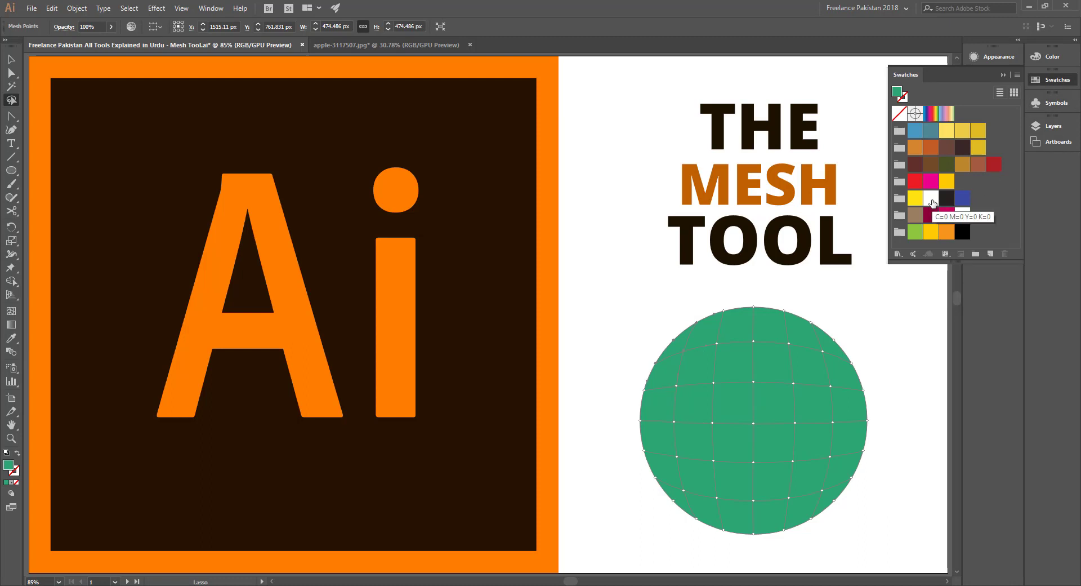
left_click(931, 198)
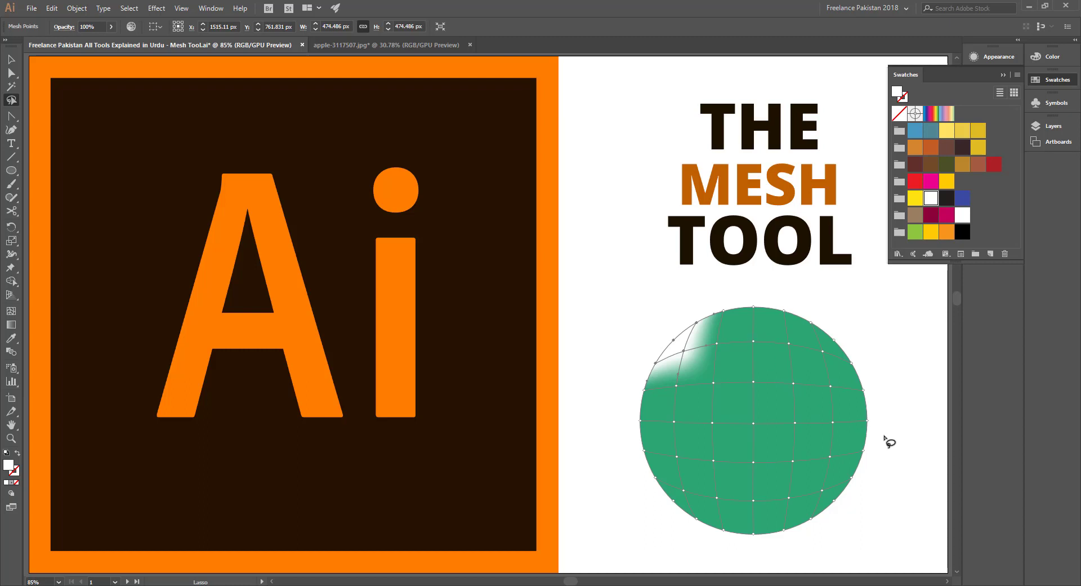
Lasso the mesh points along the circle's right edge and color them dark green 1E724E
mouse_move(843, 325)
left_mouse_down()
mouse_move(845, 465)
mouse_move(828, 526)
mouse_move(848, 529)
mouse_move(896, 467)
mouse_move(889, 382)
mouse_move(842, 325)
left_mouse_up()
double_click(7, 464)
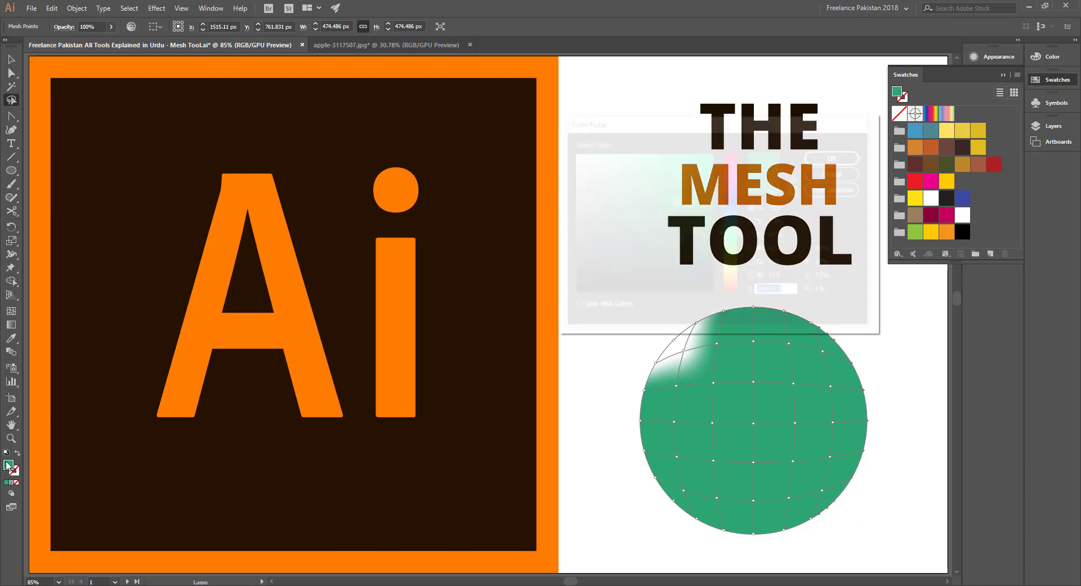
left_click(677, 229)
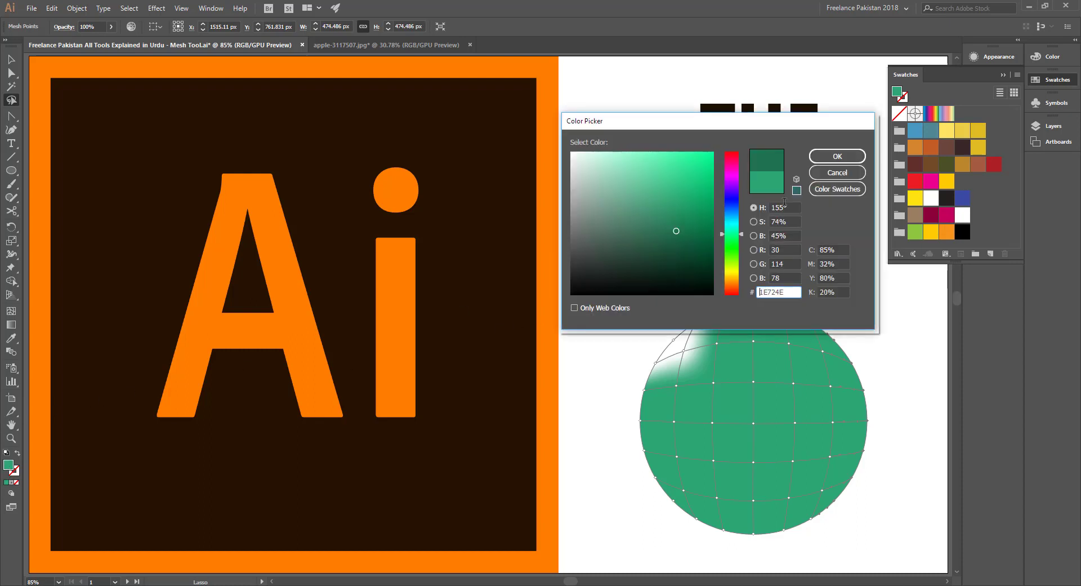
left_click(838, 156)
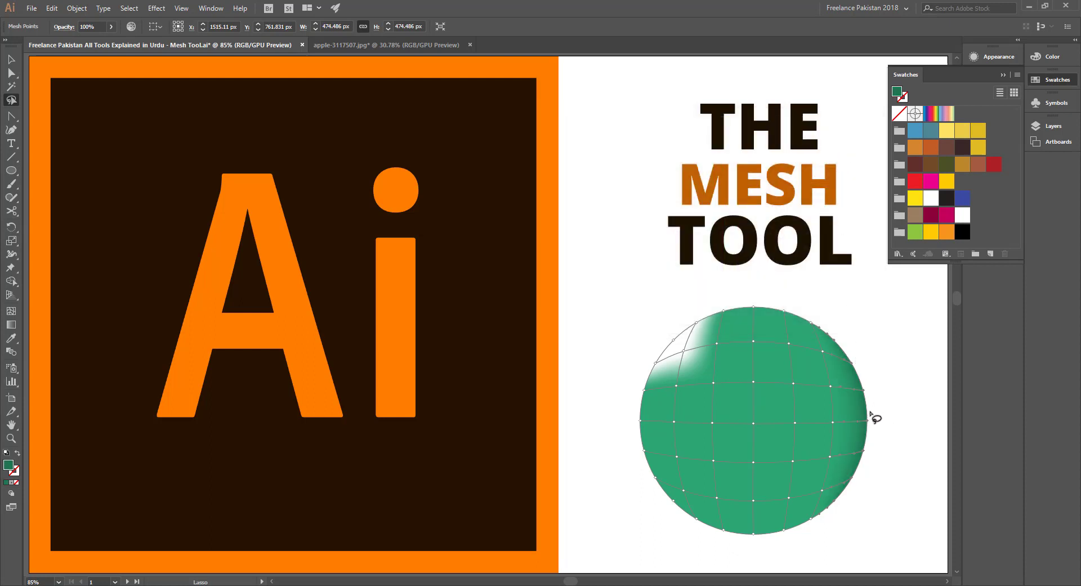
Lasso the mesh points along the circle's lower edge and color them a near-black shade
mouse_move(872, 484)
left_mouse_down()
mouse_move(809, 550)
mouse_move(741, 555)
mouse_move(717, 515)
mouse_move(844, 503)
left_mouse_up()
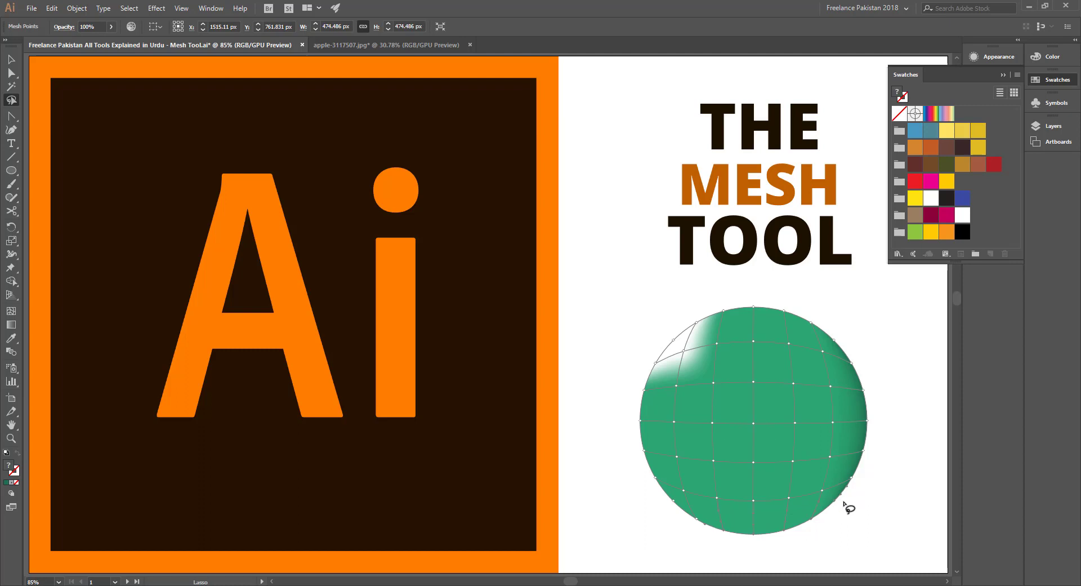
double_click(10, 469)
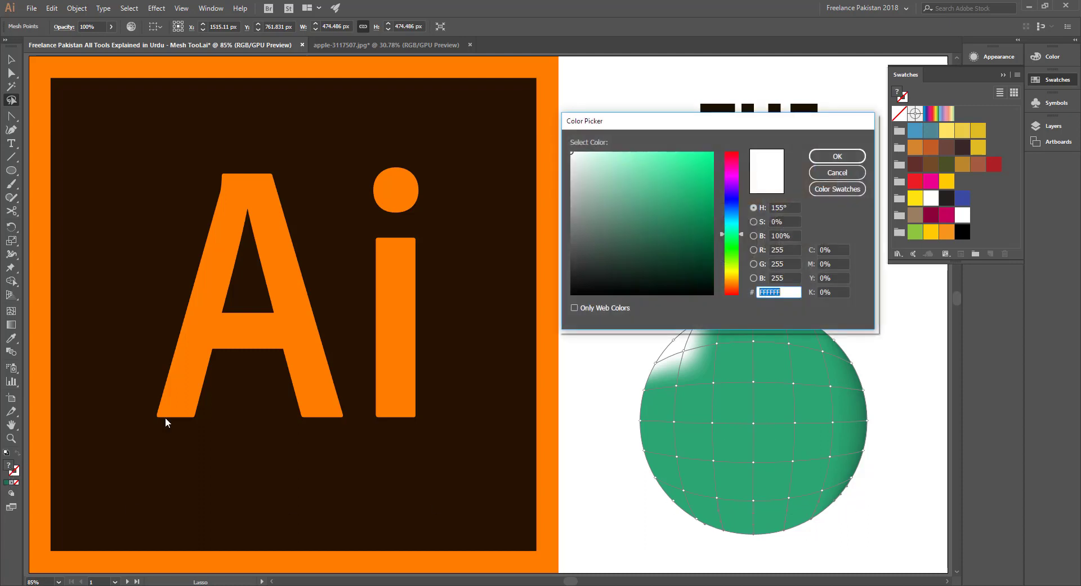
left_click(702, 257)
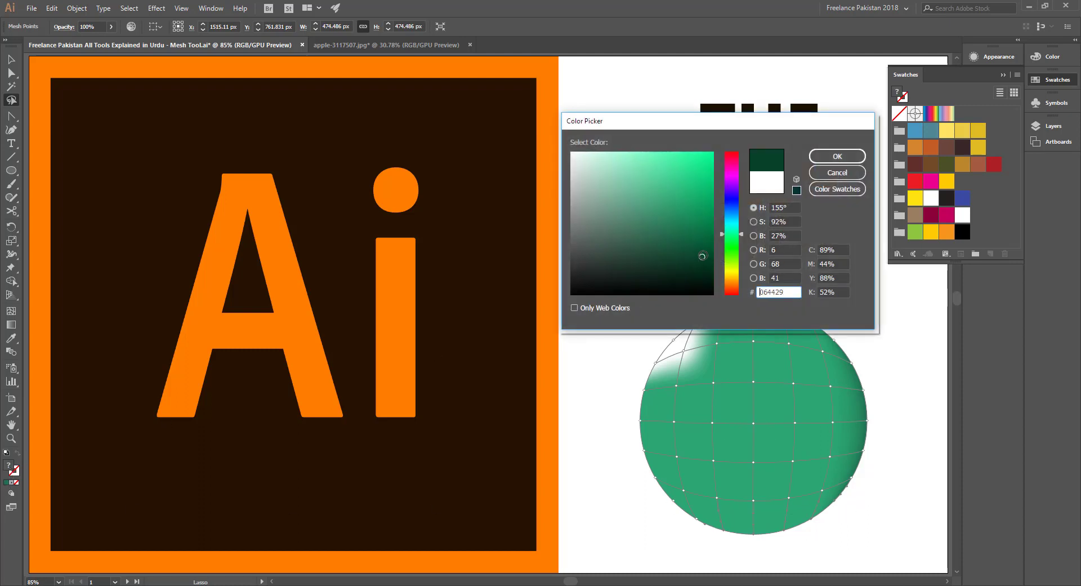
left_click(837, 156)
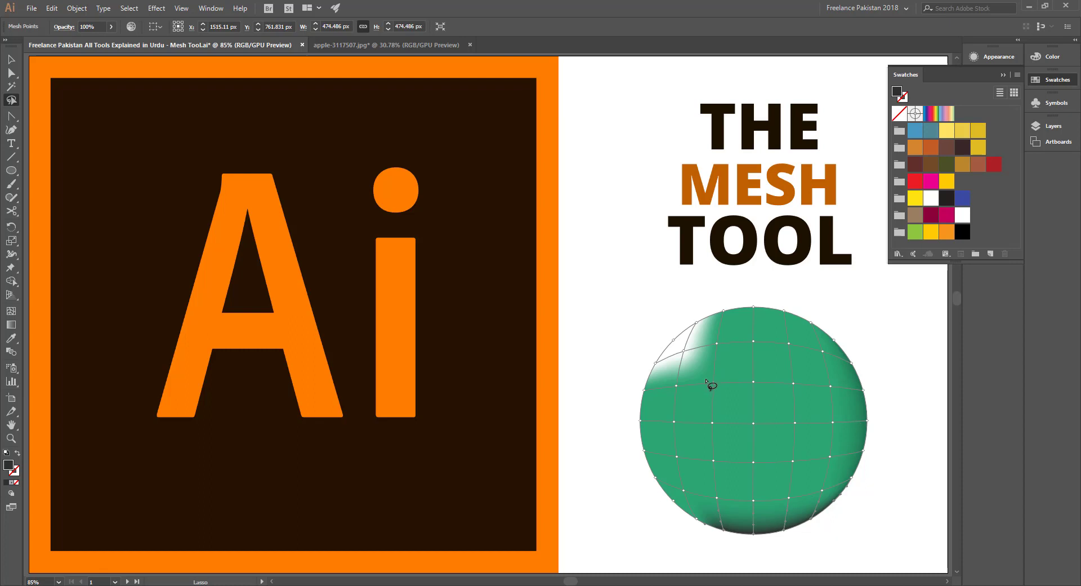
Try to move the mesh point inside the white highlight slightly toward the circle's center using Direct Selection
key("a")
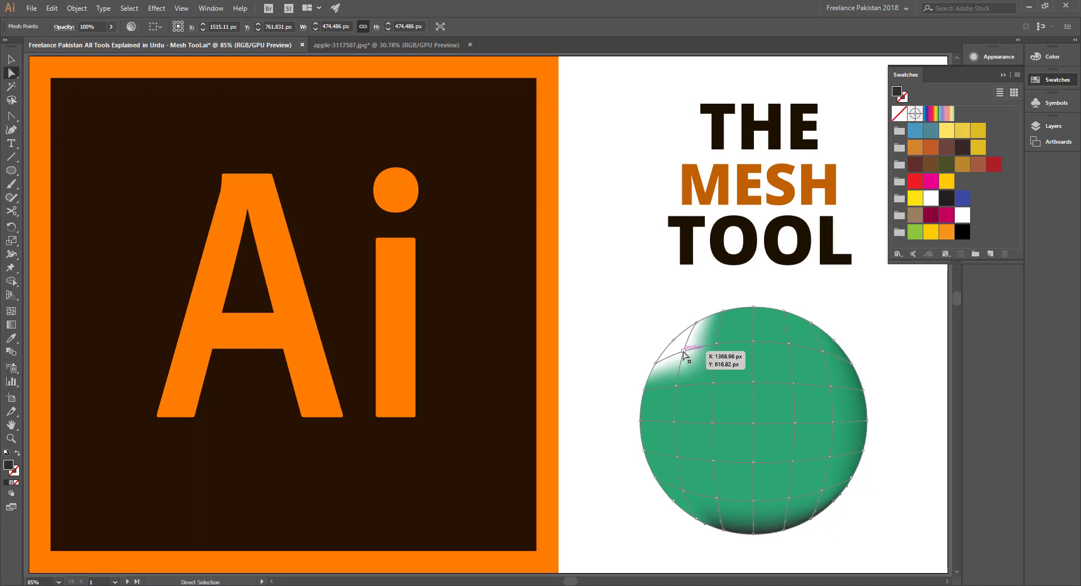
left_click(684, 353)
left_click_drag(683, 350, 692, 356)
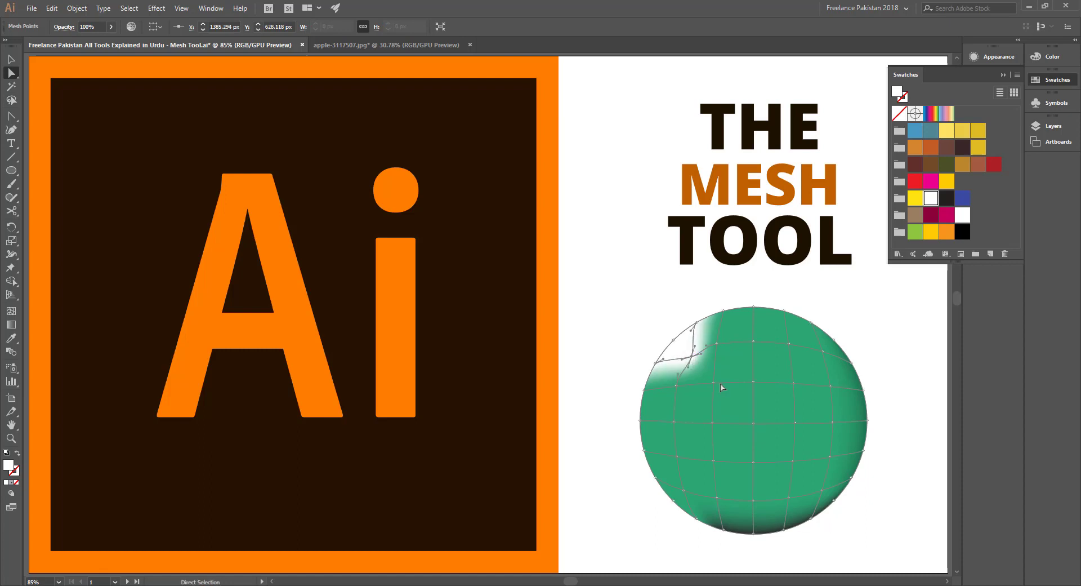
left_click(693, 354)
left_click(754, 394)
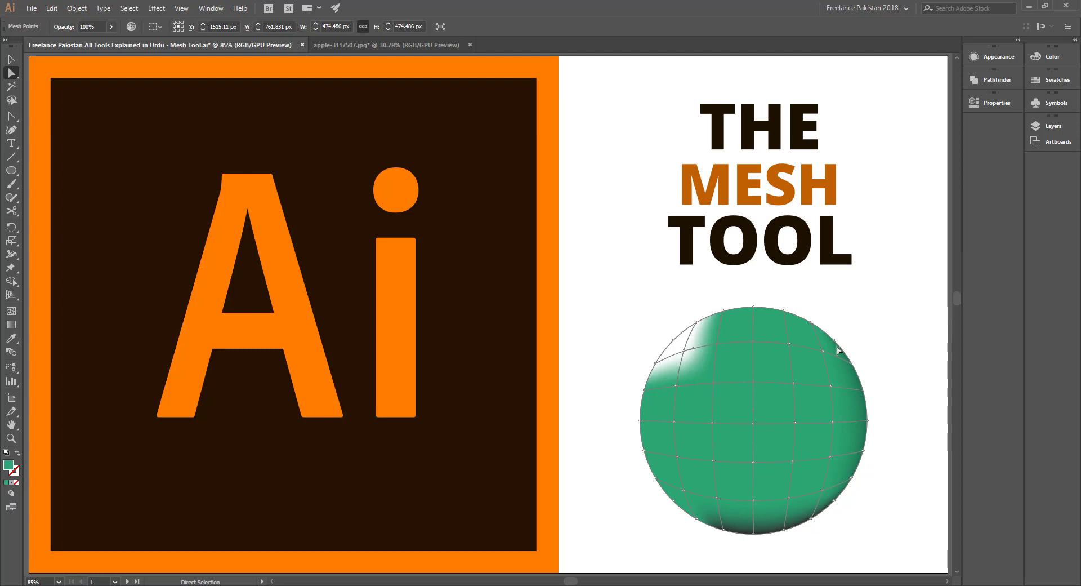
Color the mesh point inside the white highlight with the yellow swatch, after trying the lime green C=50 M=0 Y=100 K=0
left_click(907, 321)
key("ctrl+space")
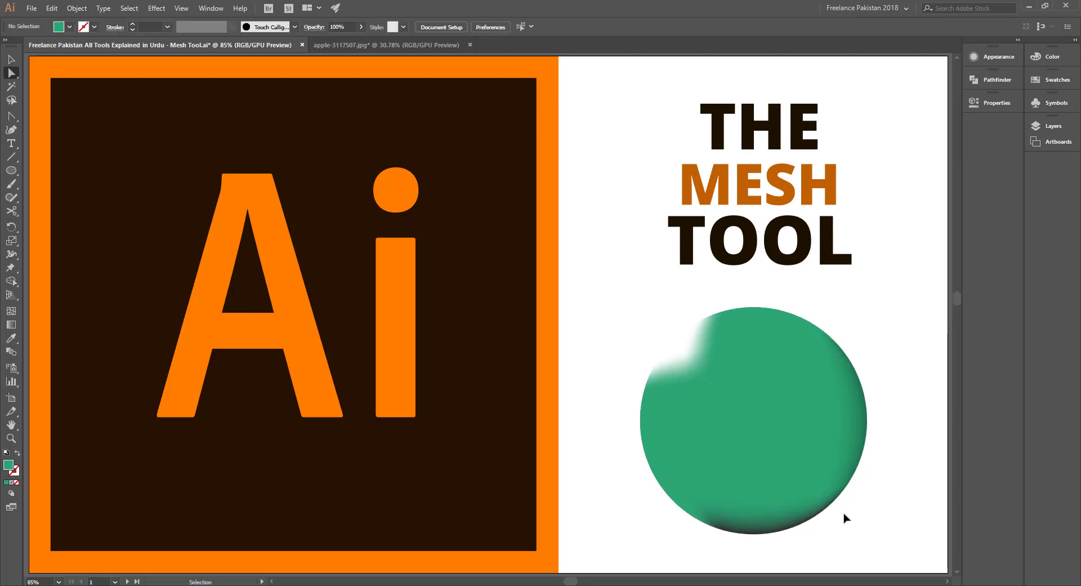
left_click_drag(845, 515, 920, 511)
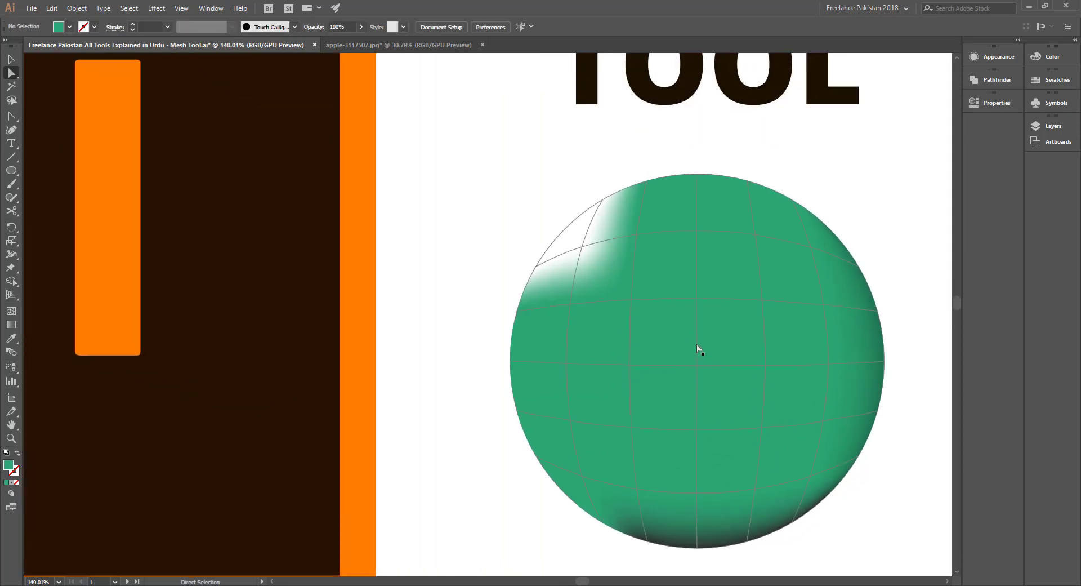
left_click(583, 247)
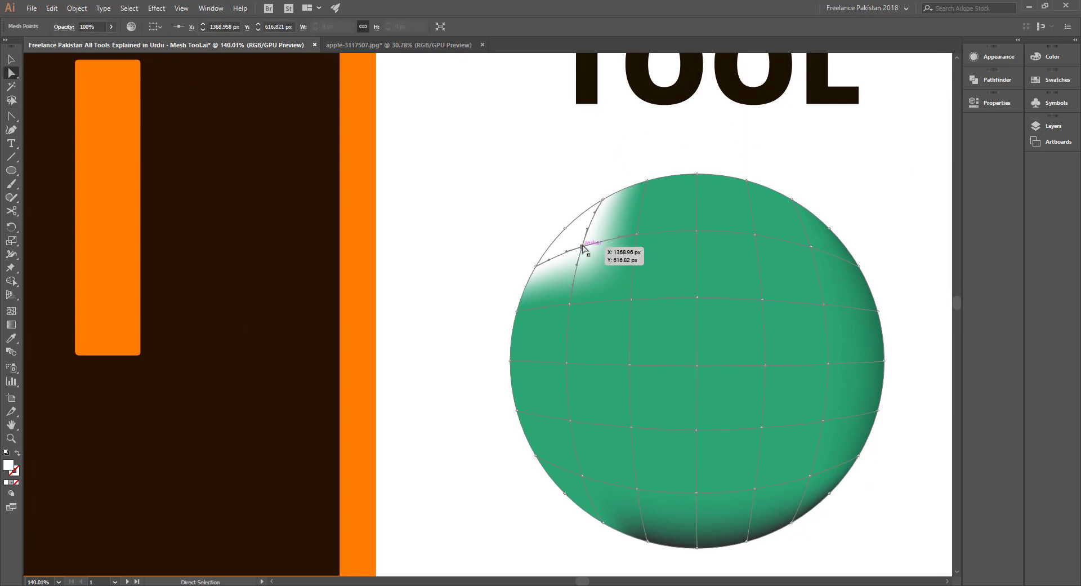
left_click(1059, 80)
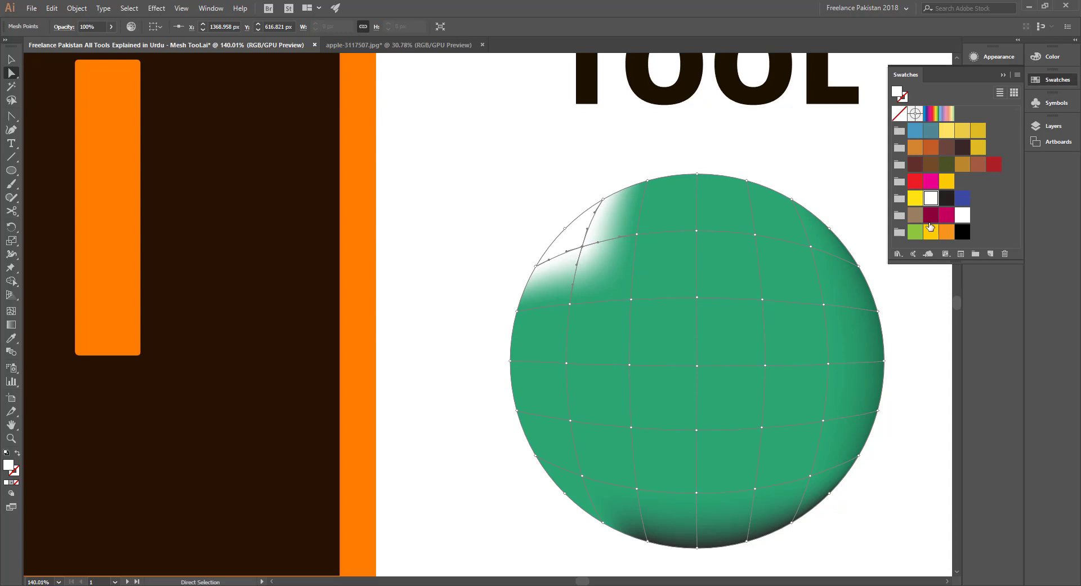
left_click(919, 232)
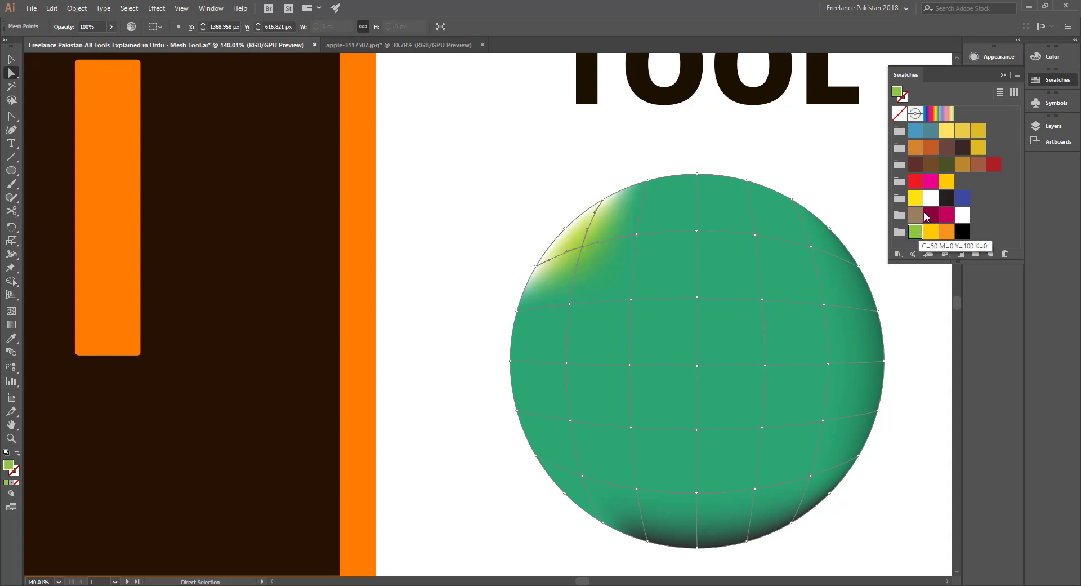
left_click(916, 198)
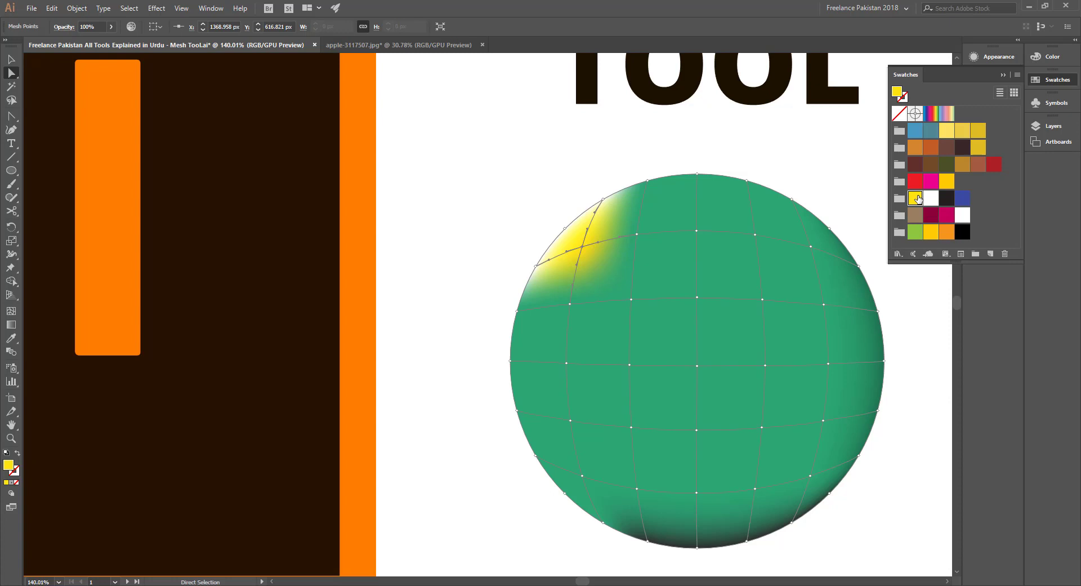
Color the three mesh points on the circle's edge around the yellow highlight with the green C=50 M=0 Y=100 K=0 swatch
left_click(566, 228)
left_click(947, 181)
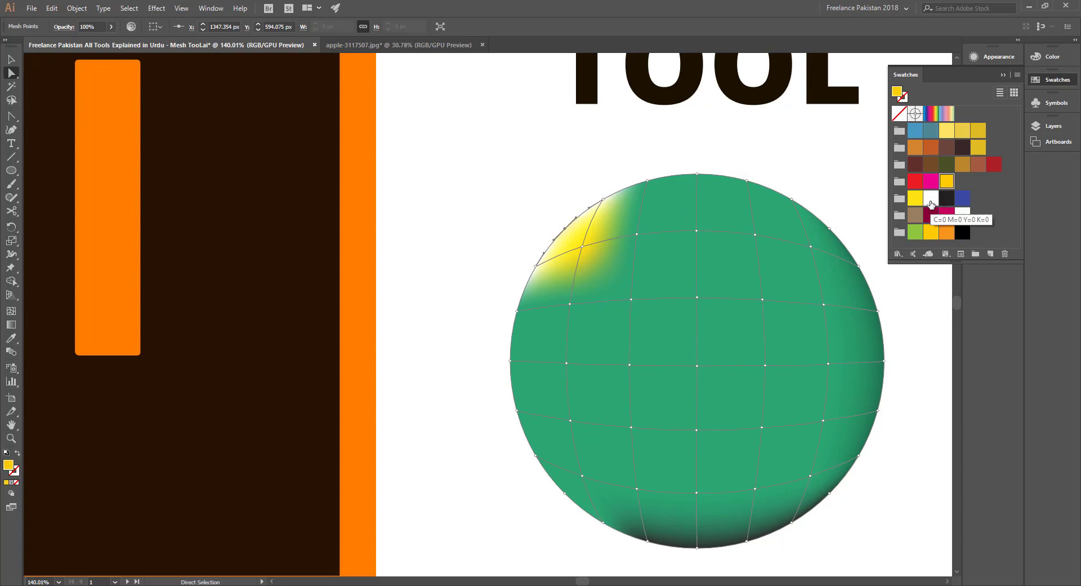
left_click(931, 199)
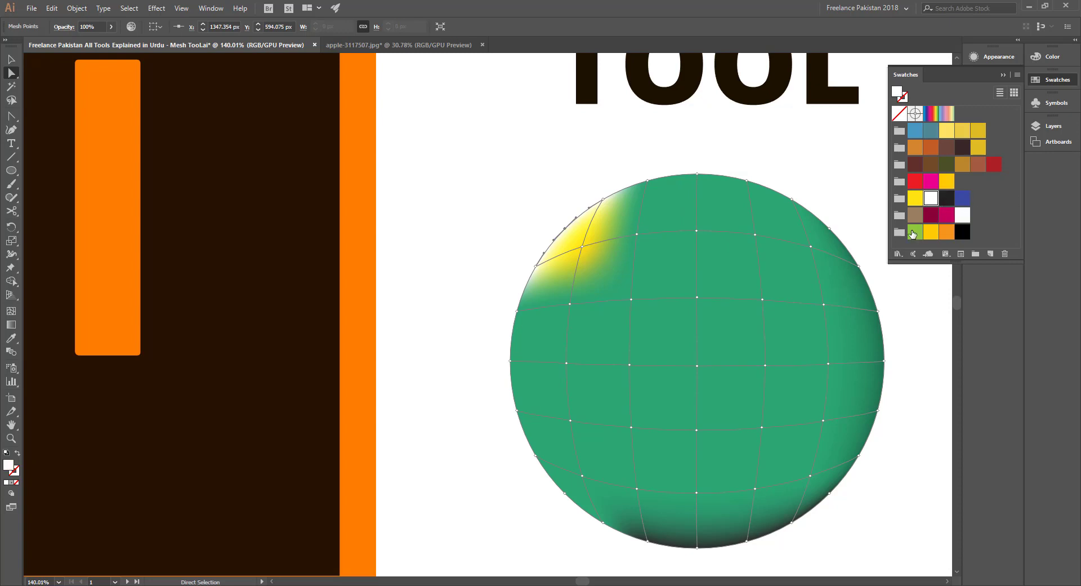
left_click(914, 233)
left_click(913, 232)
left_click(537, 267)
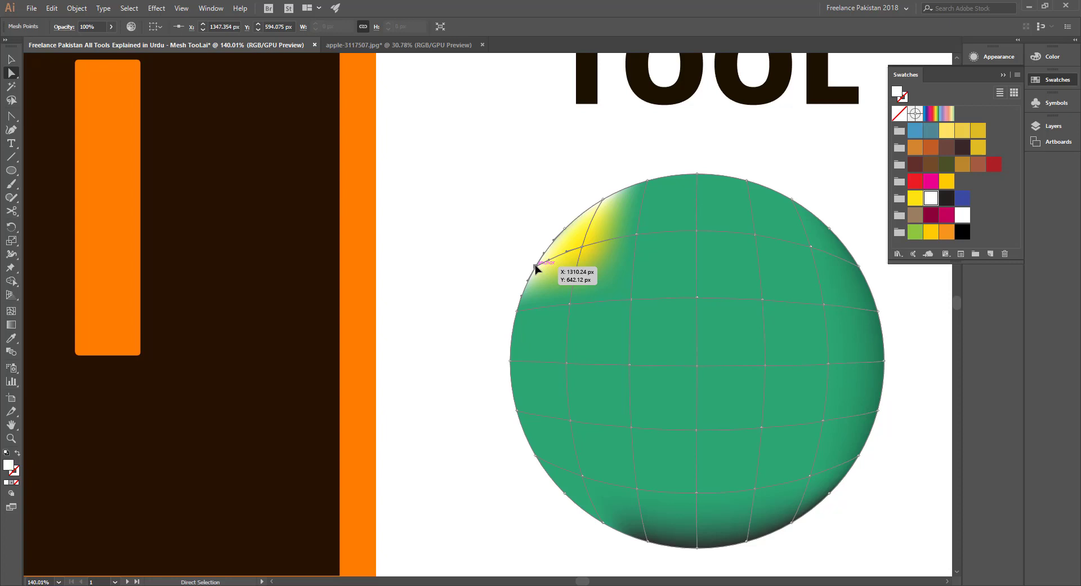
left_click(602, 201)
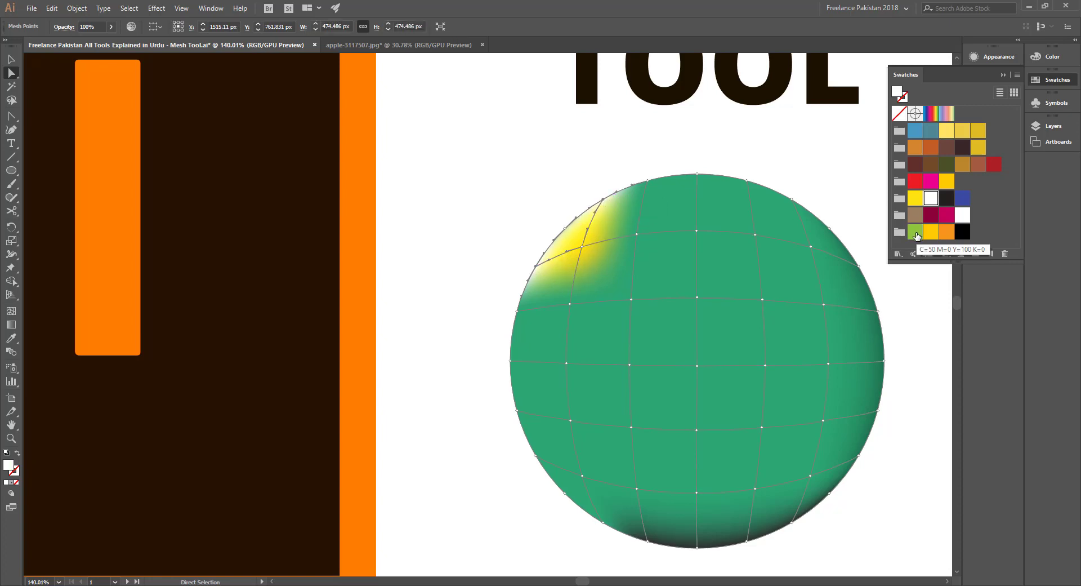
left_click(916, 233)
left_click(612, 159)
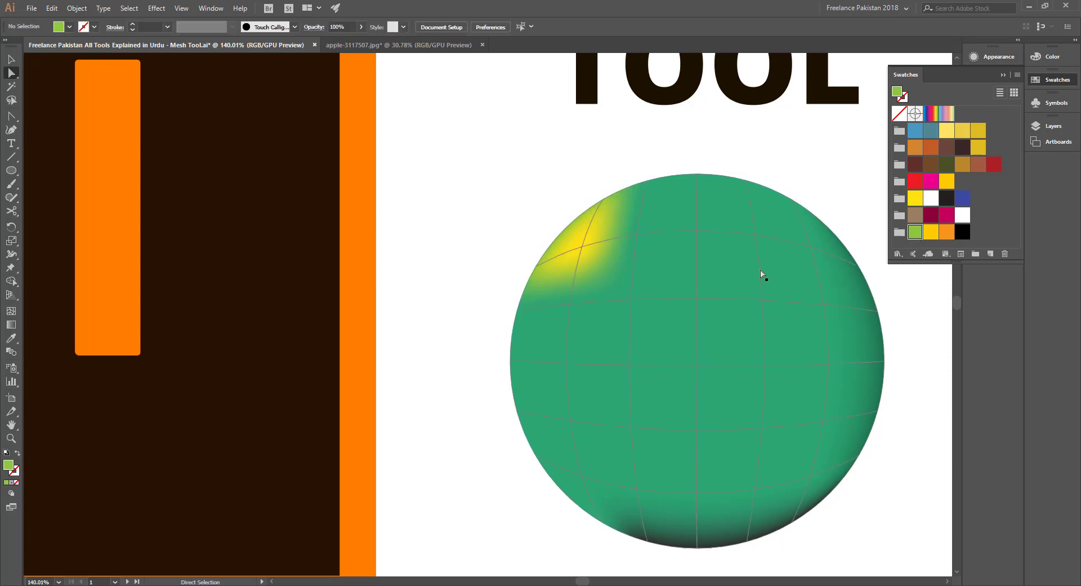
Lasso the mesh points around the sphere's center and color them a bright, fully saturated green at the 155° hue
key("z")
left_click_drag(700, 365, 529, 302)
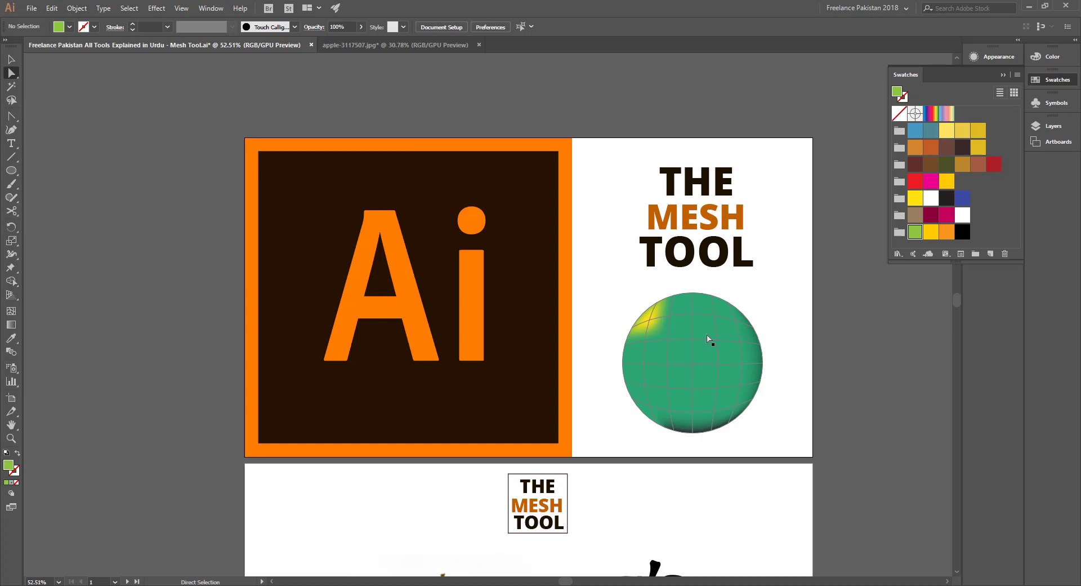
left_click_drag(701, 382, 833, 398)
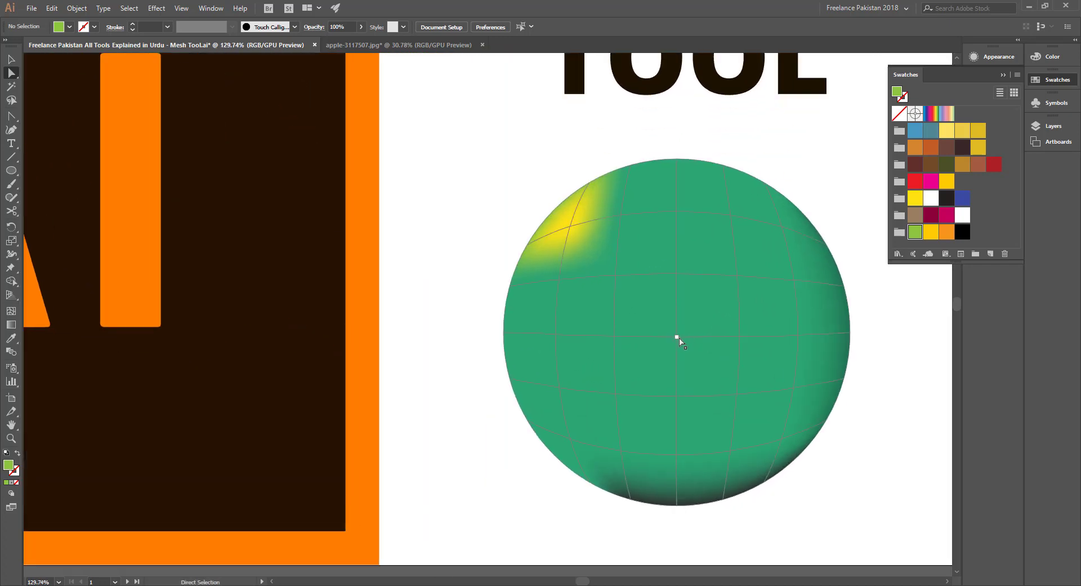
left_click(11, 100)
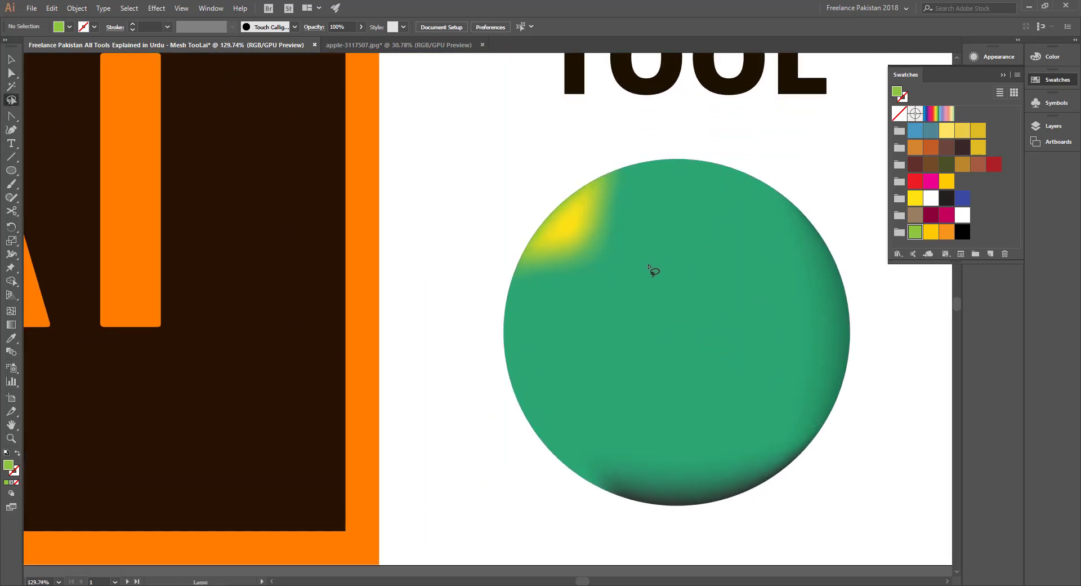
mouse_move(616, 270)
left_mouse_down()
mouse_move(642, 245)
mouse_move(711, 256)
mouse_move(740, 276)
mouse_move(753, 347)
mouse_move(722, 381)
mouse_move(678, 395)
mouse_move(649, 382)
mouse_move(621, 352)
mouse_move(600, 299)
mouse_move(622, 262)
left_mouse_up()
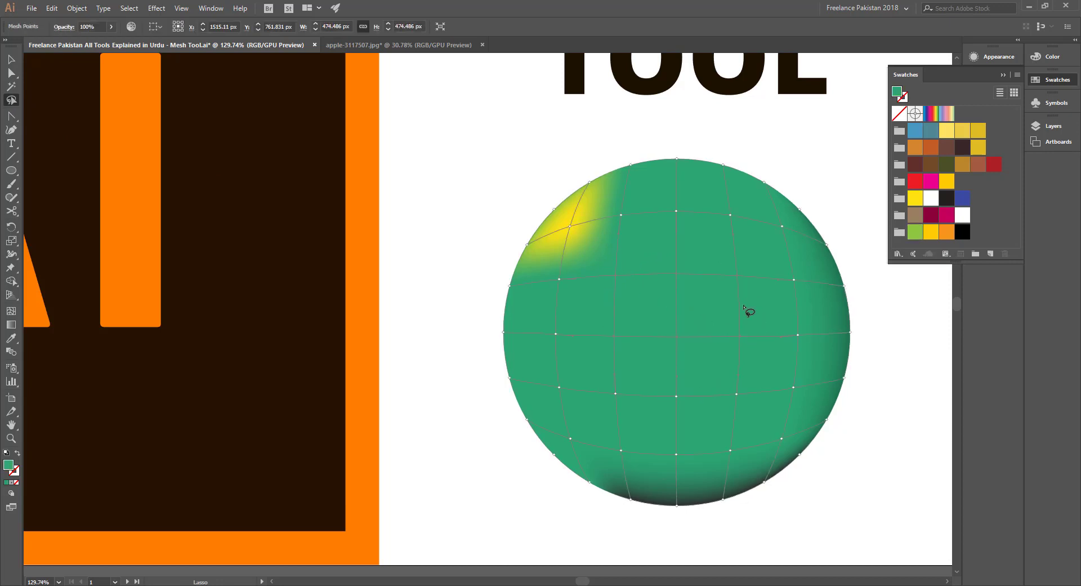
double_click(9, 467)
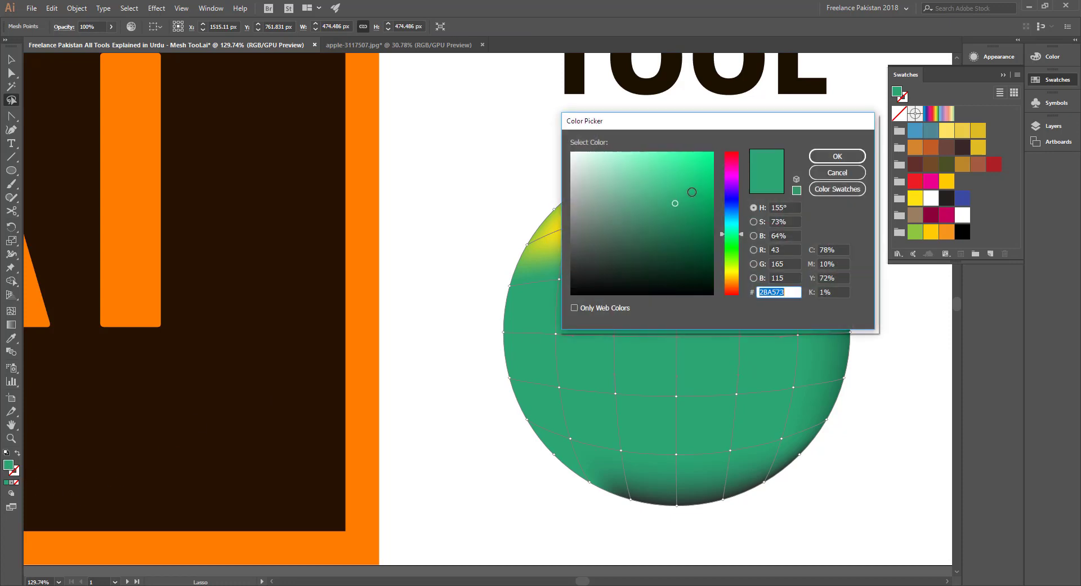
left_click_drag(694, 192, 713, 165)
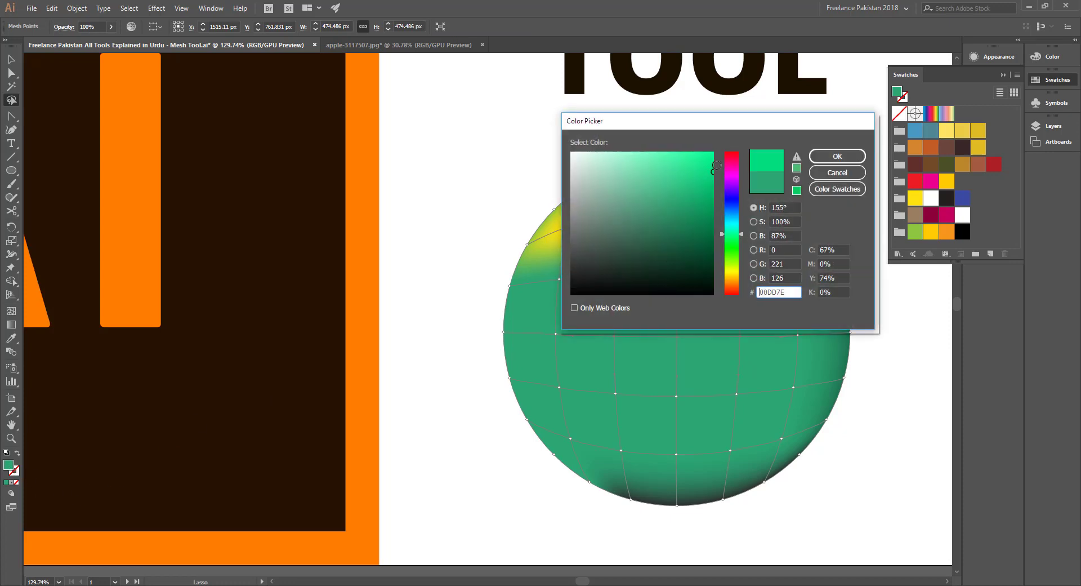
left_click(855, 158)
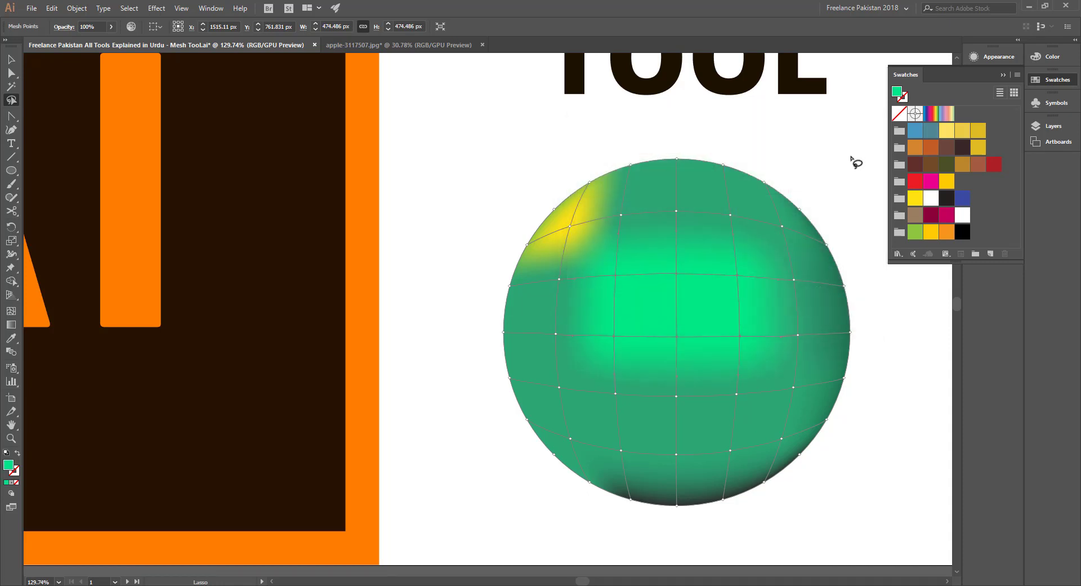
left_click(854, 162)
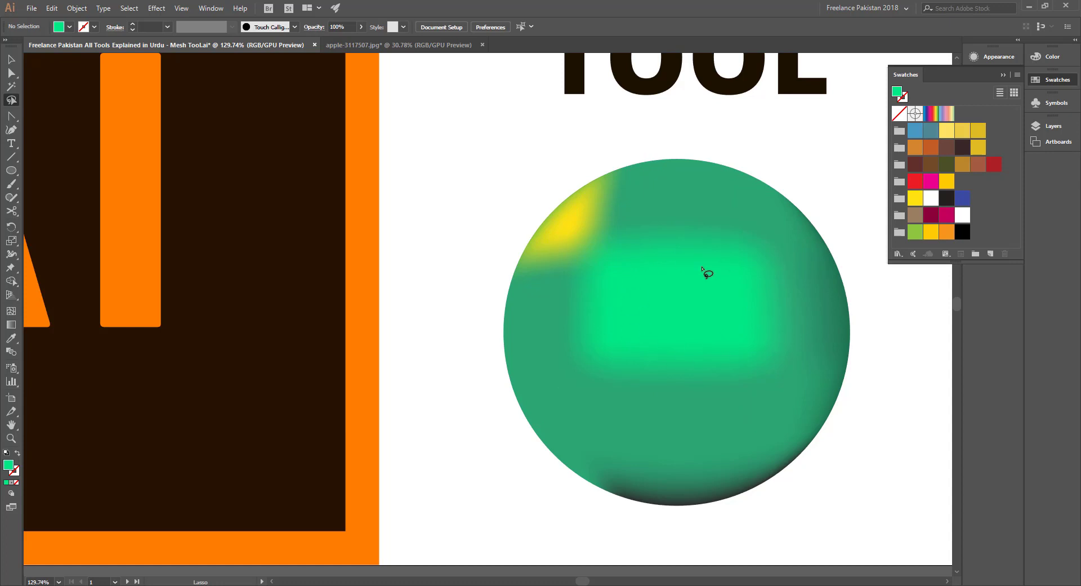
Move the upper-middle mesh point of the bright green patch up and to the right, and pull its handles to distort the gradient
key("a")
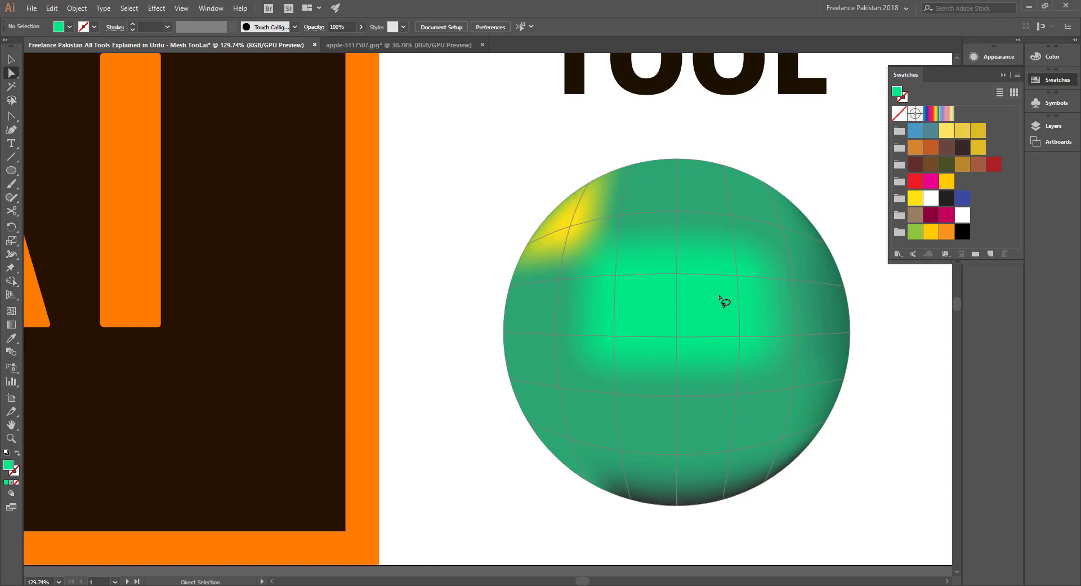
left_click(677, 274)
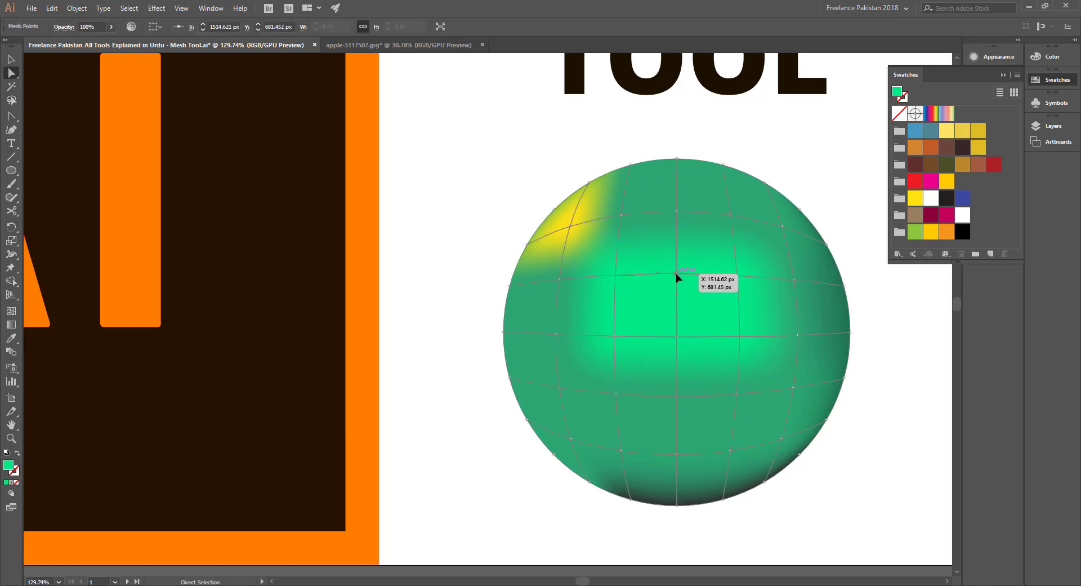
left_click_drag(677, 274, 648, 311)
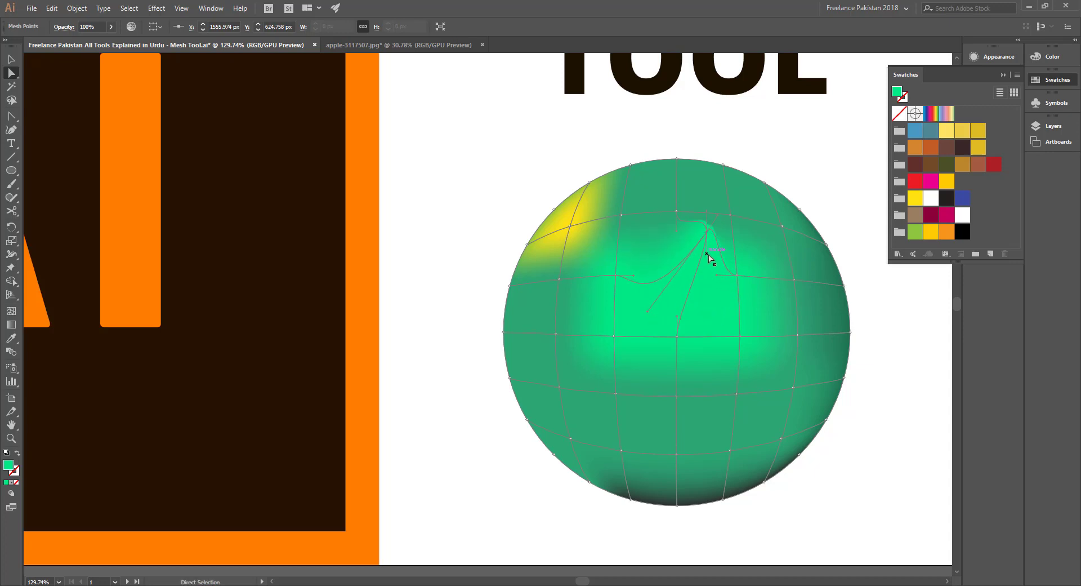
left_click_drag(707, 254, 786, 231)
left_click_drag(686, 232, 699, 190)
left_click(820, 190)
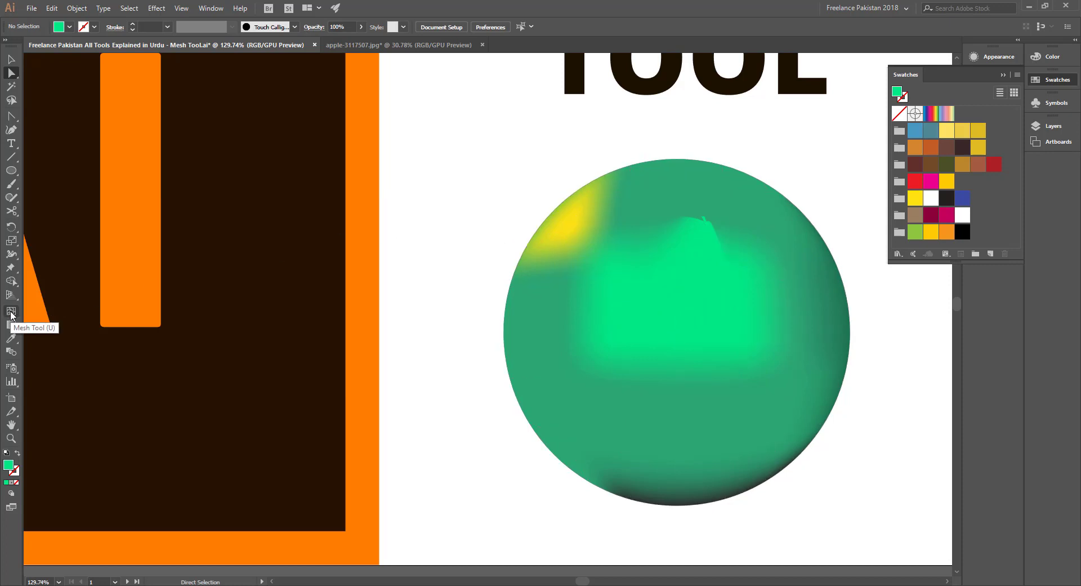
Add four bright green mesh points with the Mesh tool: near the top edge, right edge, lower-right edge and the patch's lower-right corner
left_click(10, 313)
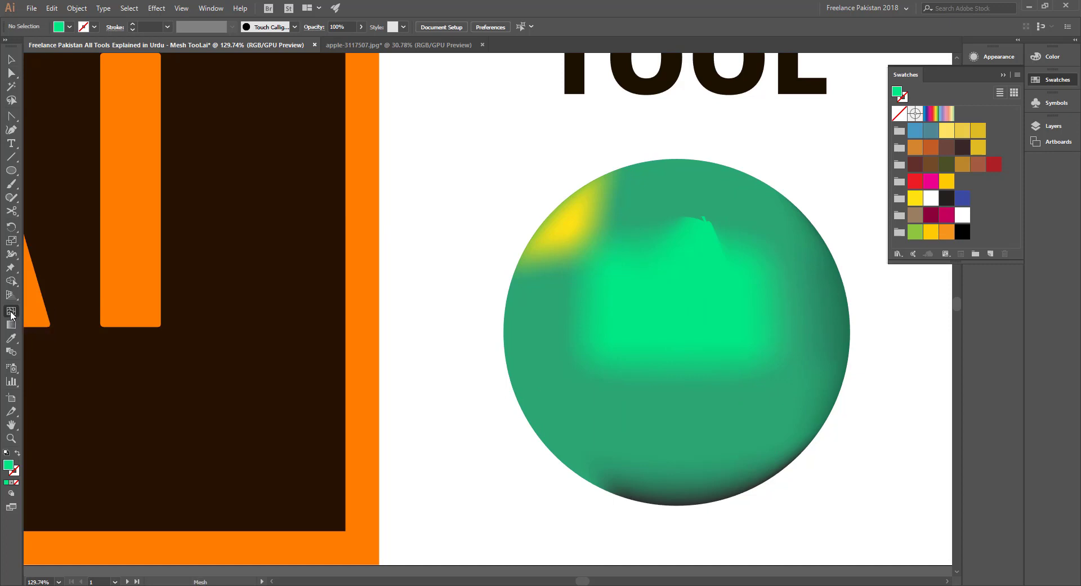
left_click(654, 163)
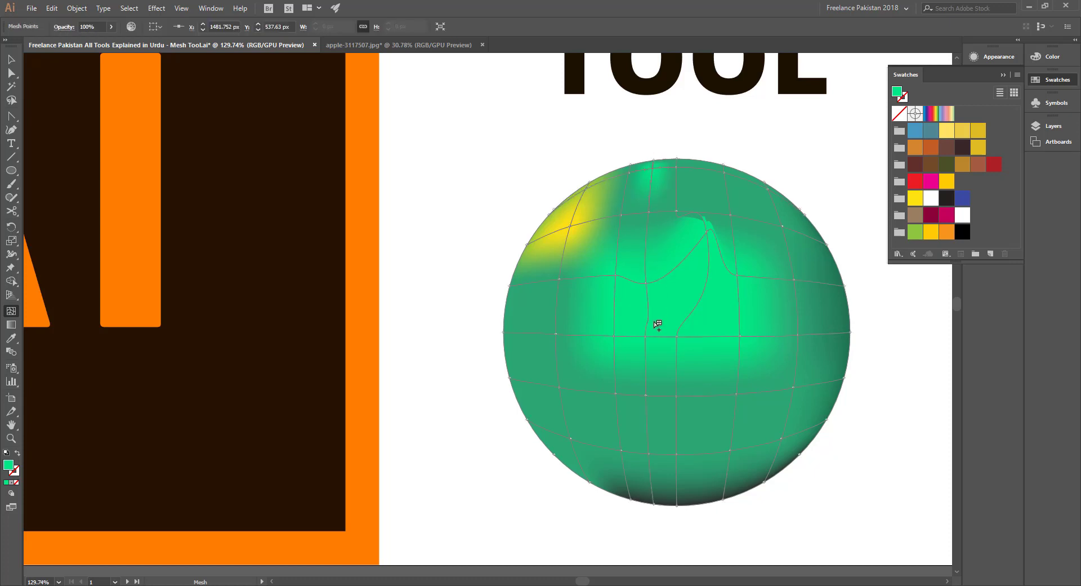
left_click(842, 310)
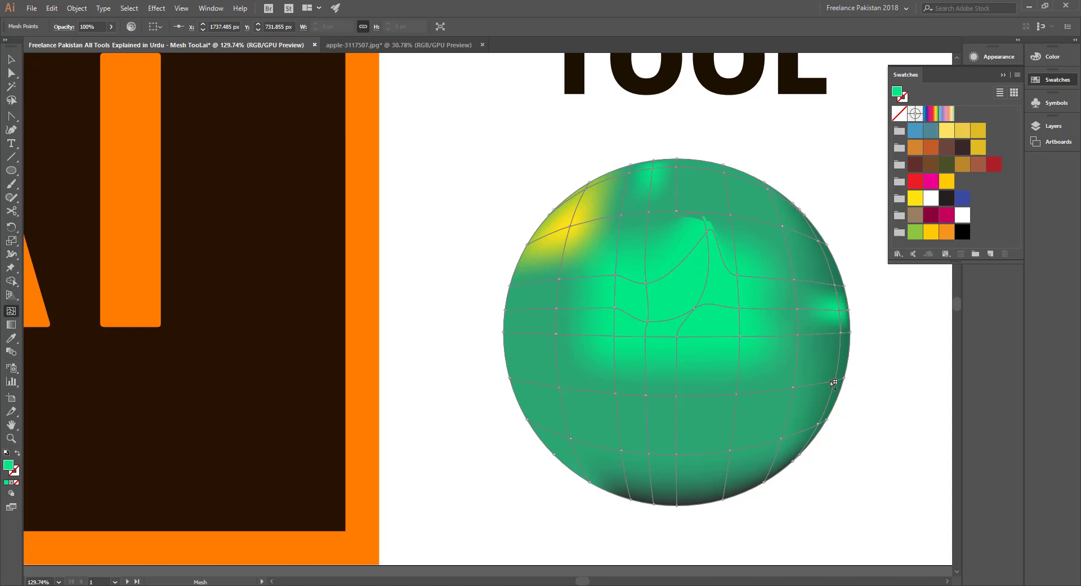
left_click(808, 405)
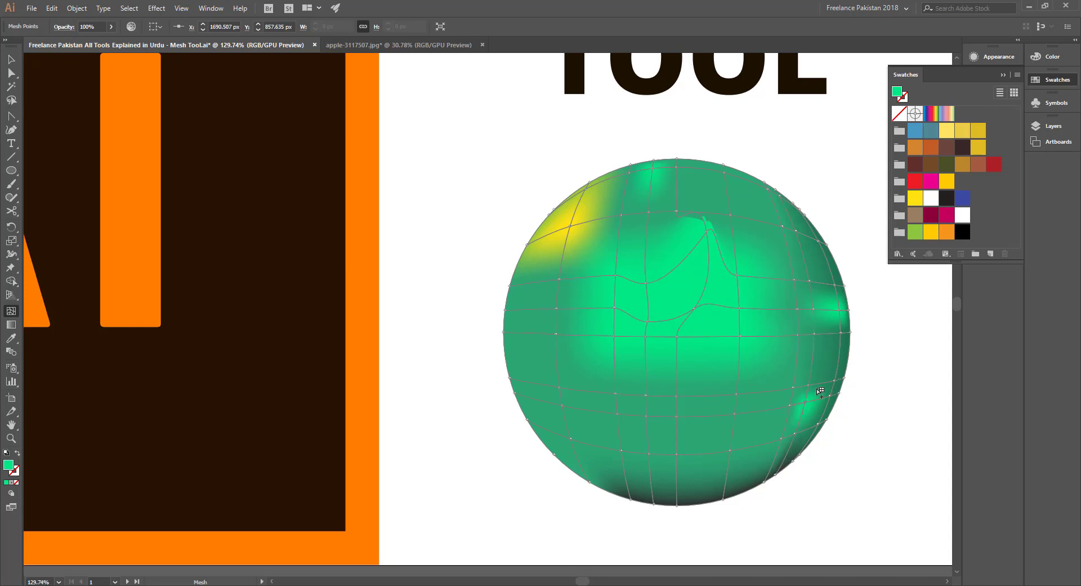
left_click(772, 363)
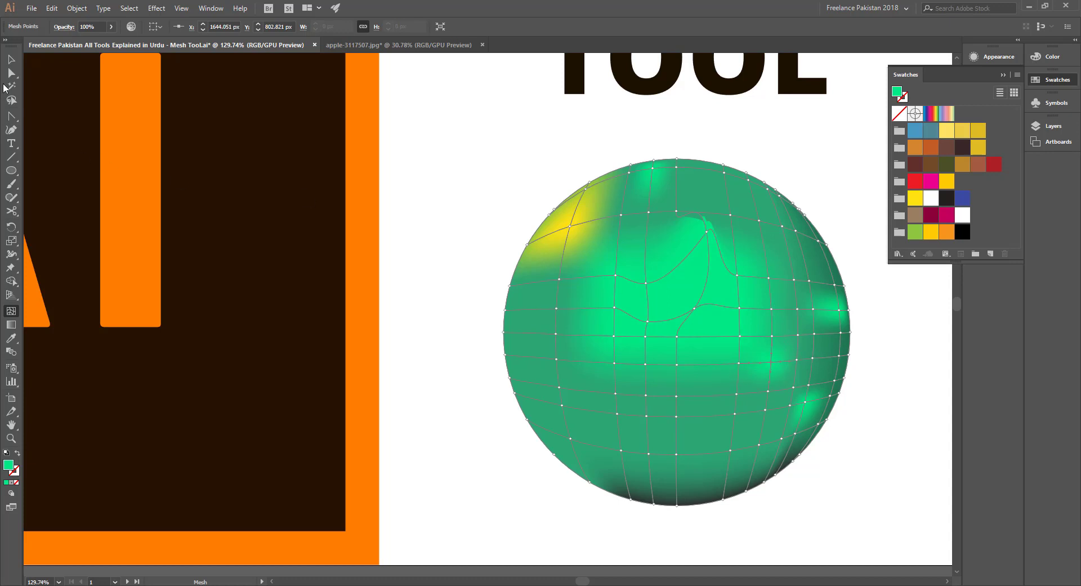
left_click(11, 73)
left_click(855, 186)
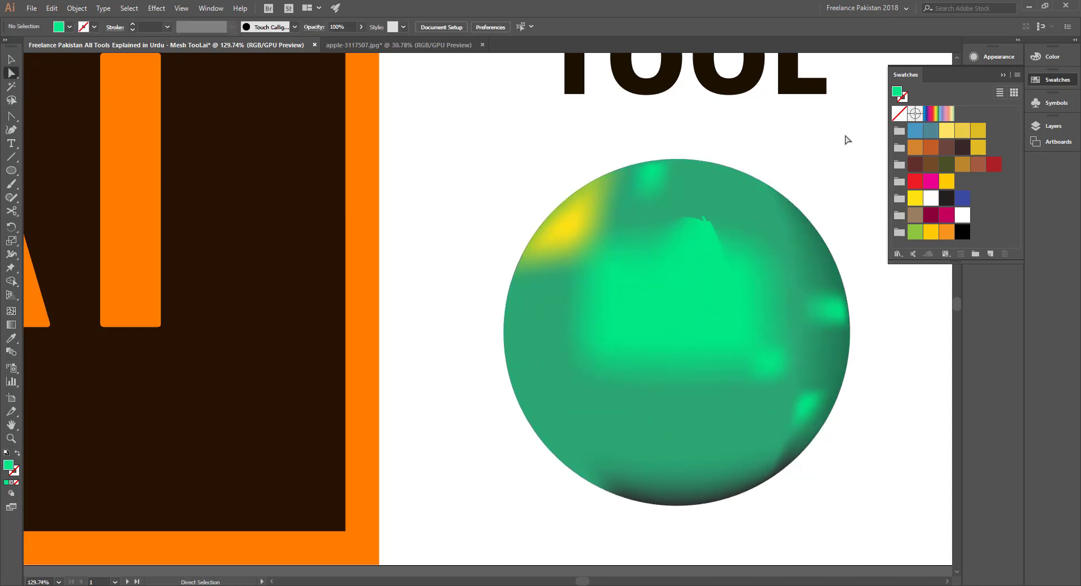
Select all mesh points on the right half of the sphere and color them with the near-black swatch
left_click_drag(846, 135, 683, 531)
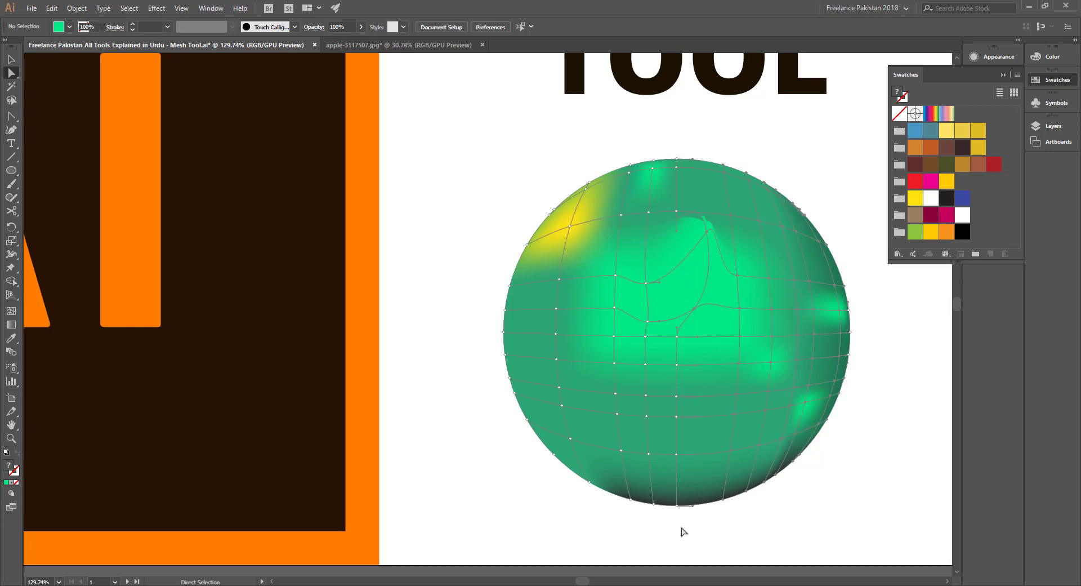
left_click(950, 199)
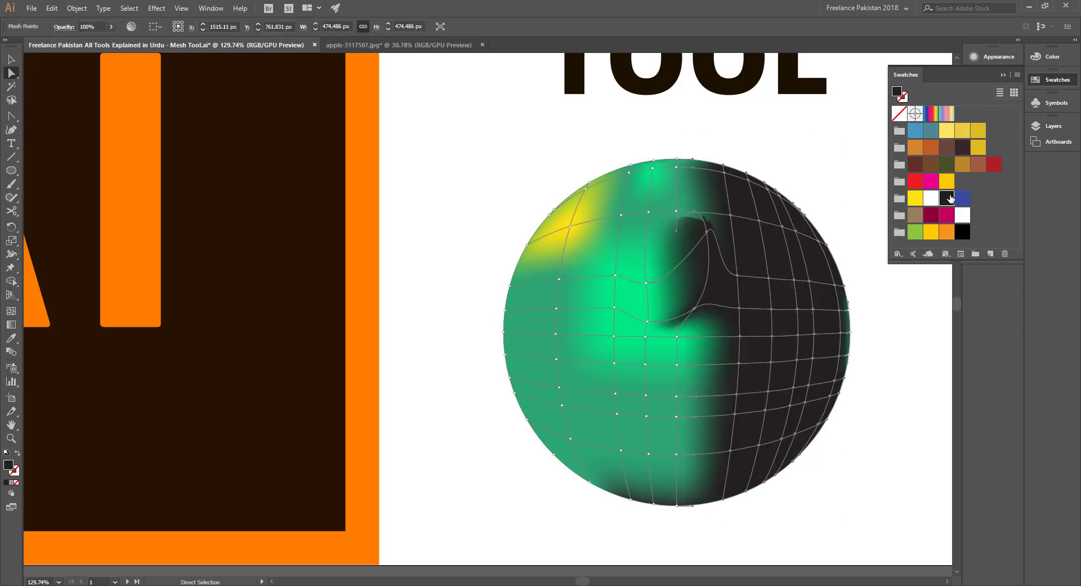
left_click(879, 284)
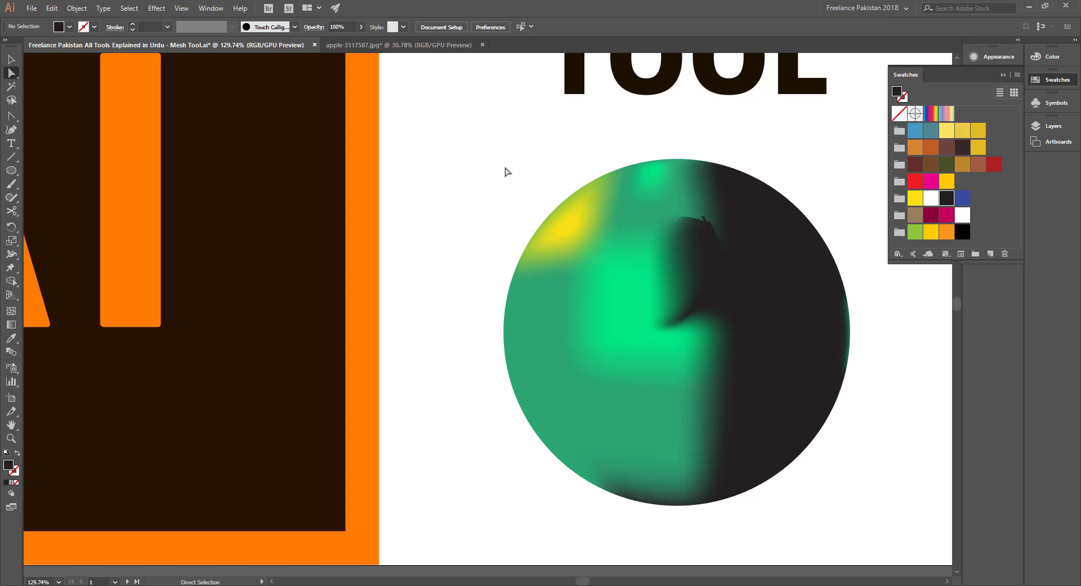
Go to the second artboard, collapse the swatches, and zoom in on the red apples in the photo
key("ctrl")
key("Page_Down")
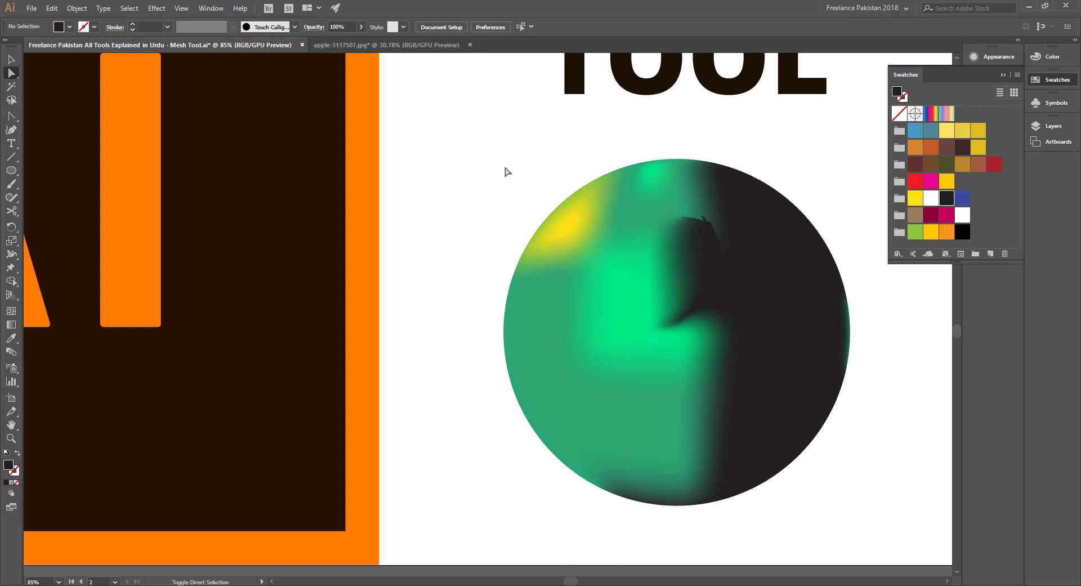
left_click(1059, 80)
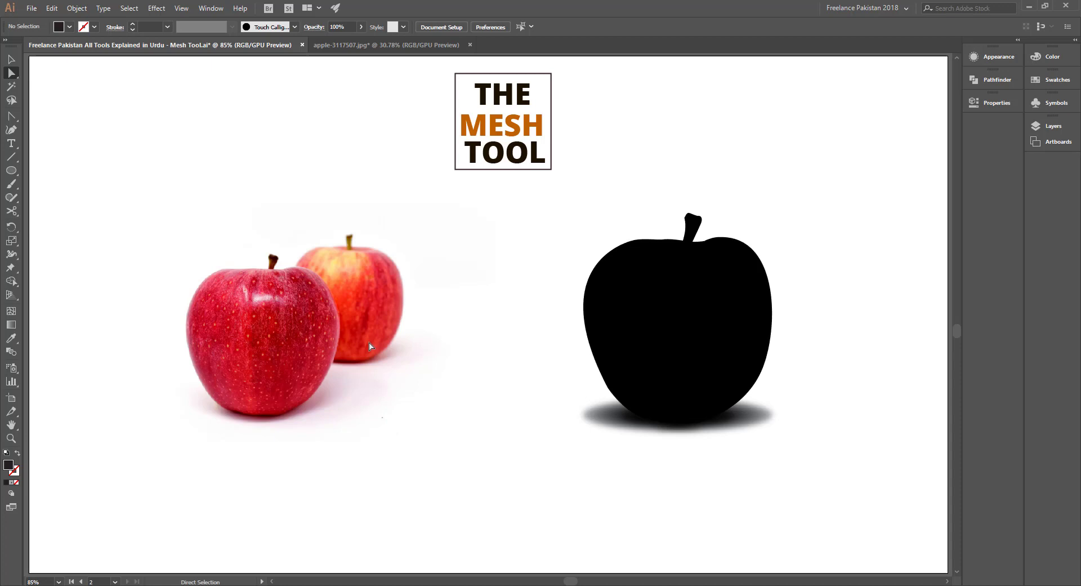
key("ctrl+space")
left_click_drag(287, 346, 429, 393)
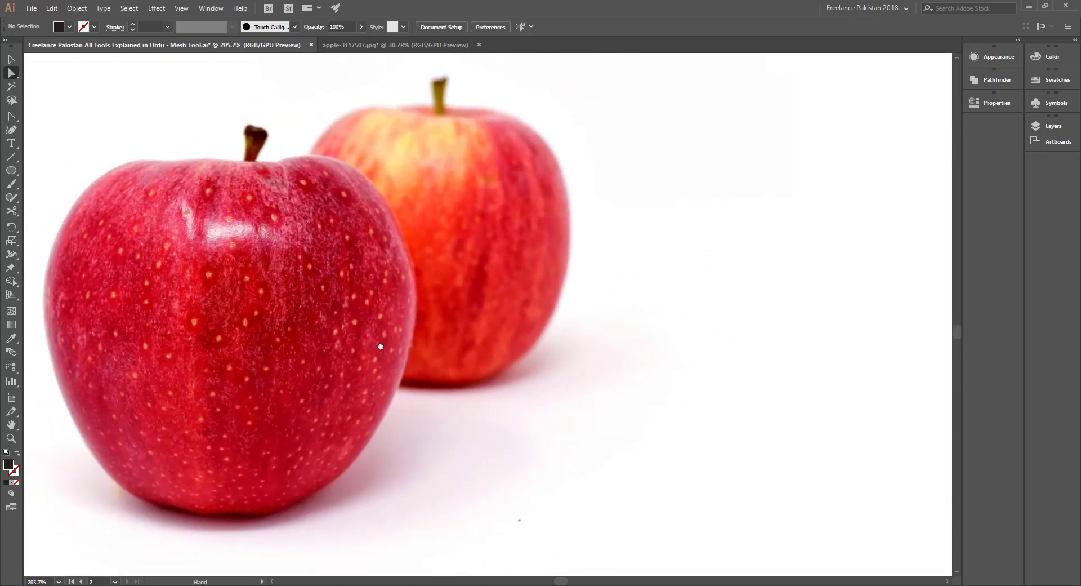
Review the document's layer list
left_click_drag(380, 350, 436, 352)
left_click(1052, 126)
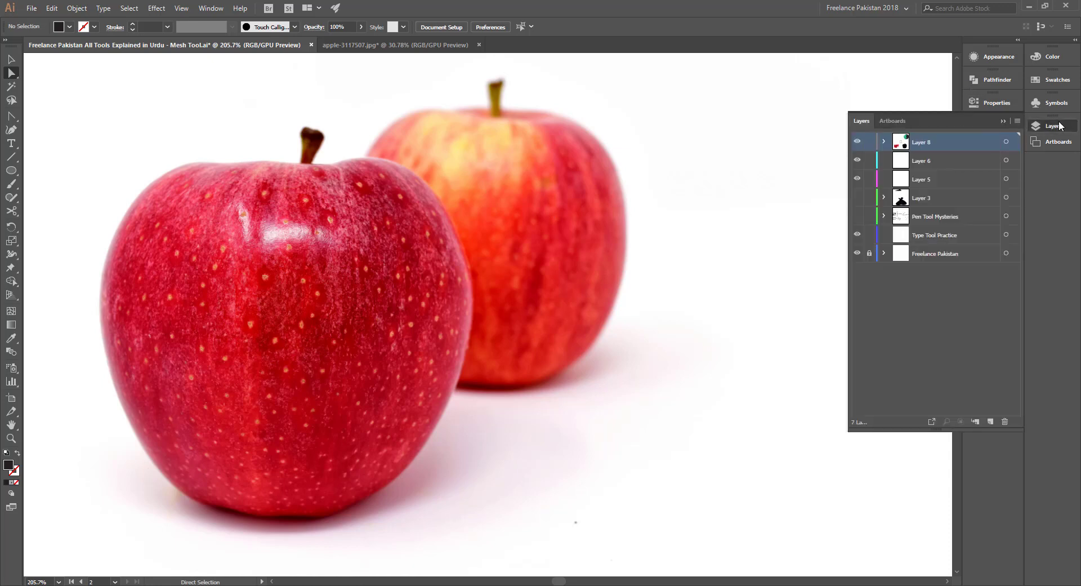
left_click(870, 235)
left_click(1052, 125)
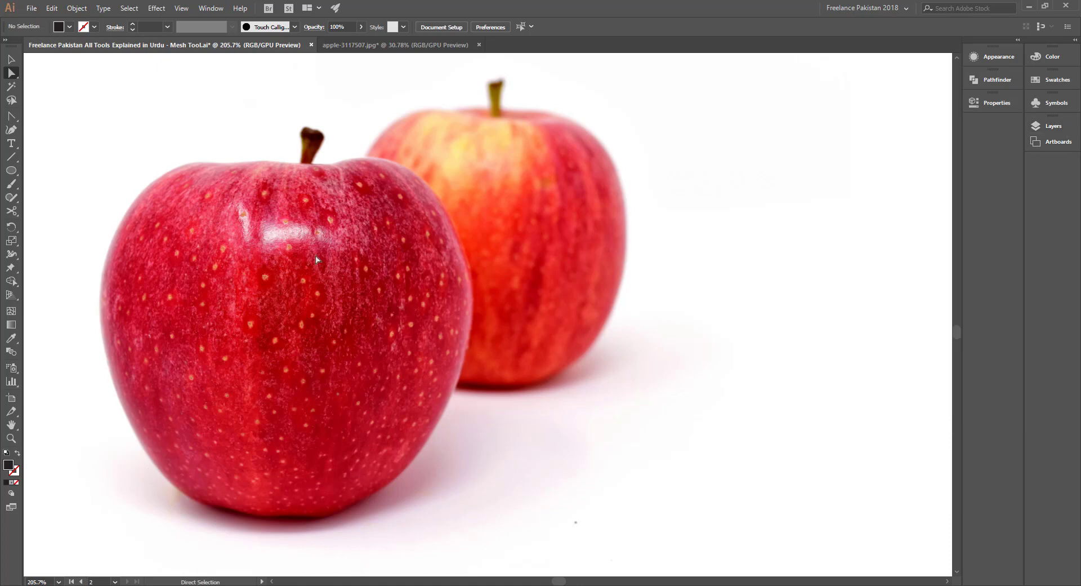
Try tracing the left side and base of the photo's front apple with the Pen tool, and undo the path
key("p")
left_click(184, 164)
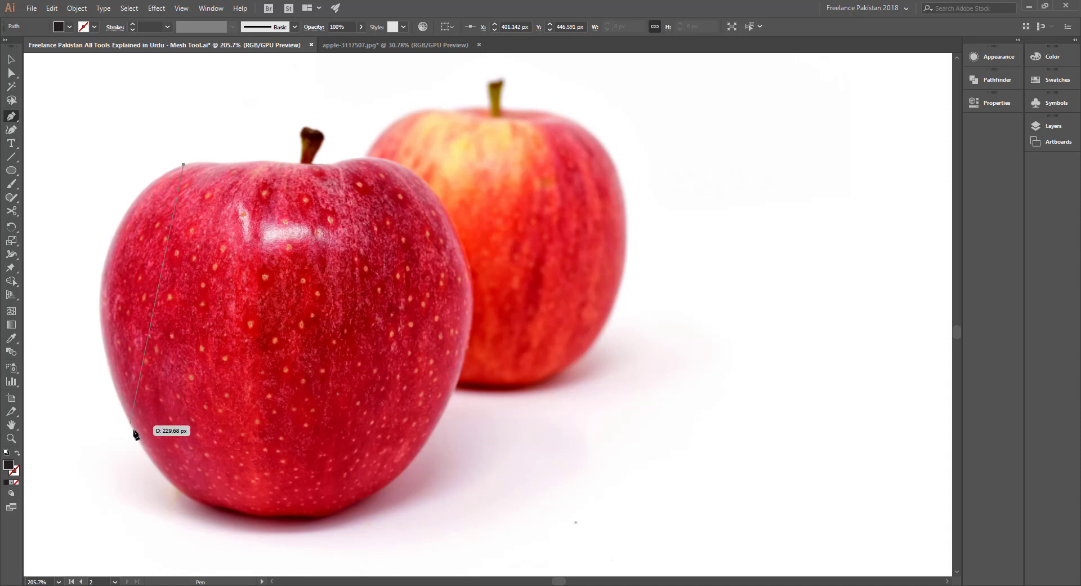
left_click_drag(146, 450, 167, 319)
left_click_drag(297, 353, 393, 353)
scroll(394, 374, "down", 5)
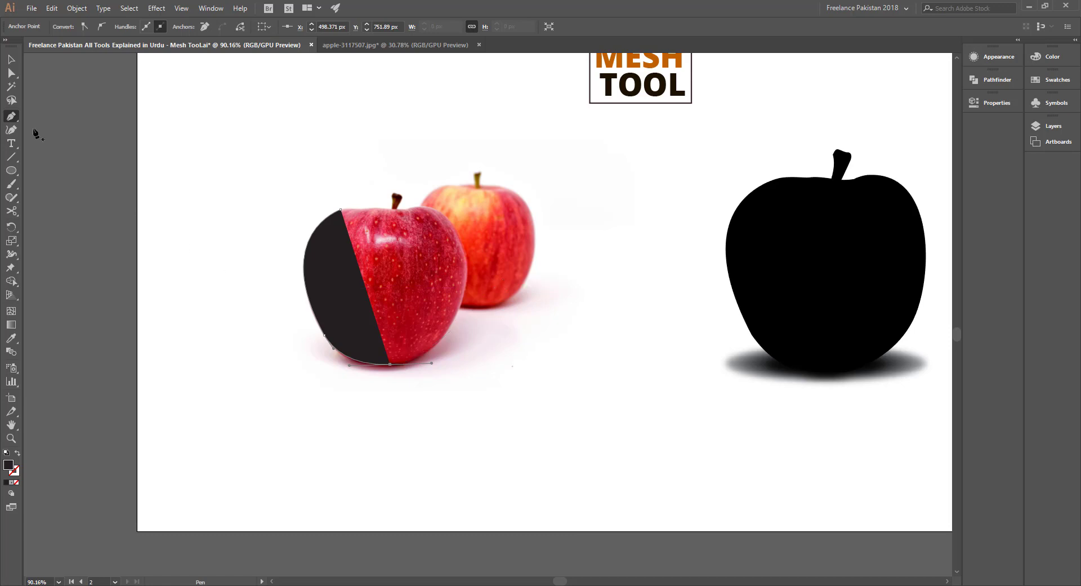
key("ctrl+z")
key("ctrl+z")
Fill the body of the black apple silhouette with a red sampled from the front apple in the photo
left_click_drag(831, 311, 642, 321)
left_click(11, 60)
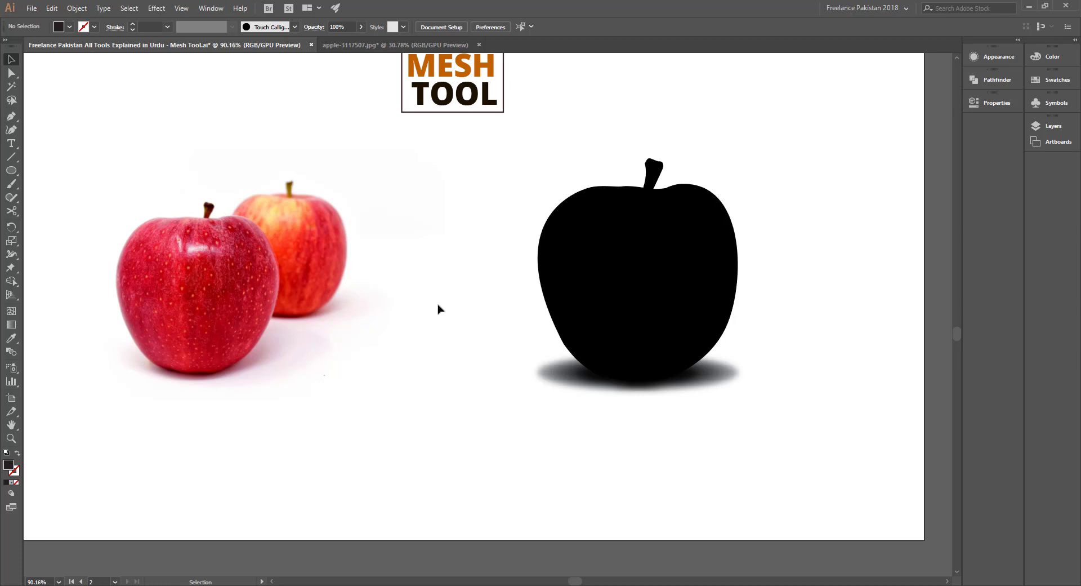
left_click(690, 284)
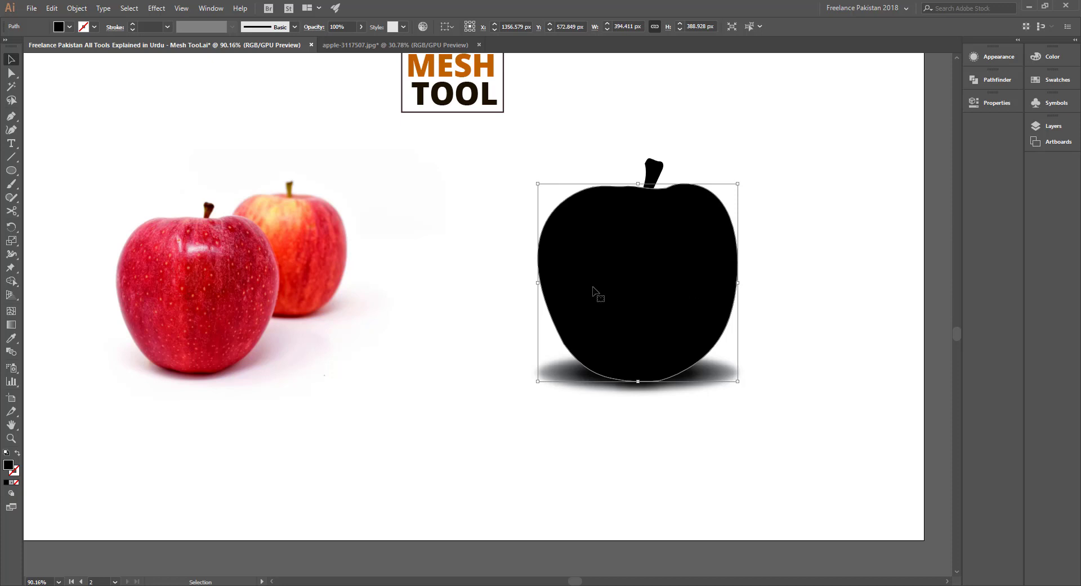
key("i")
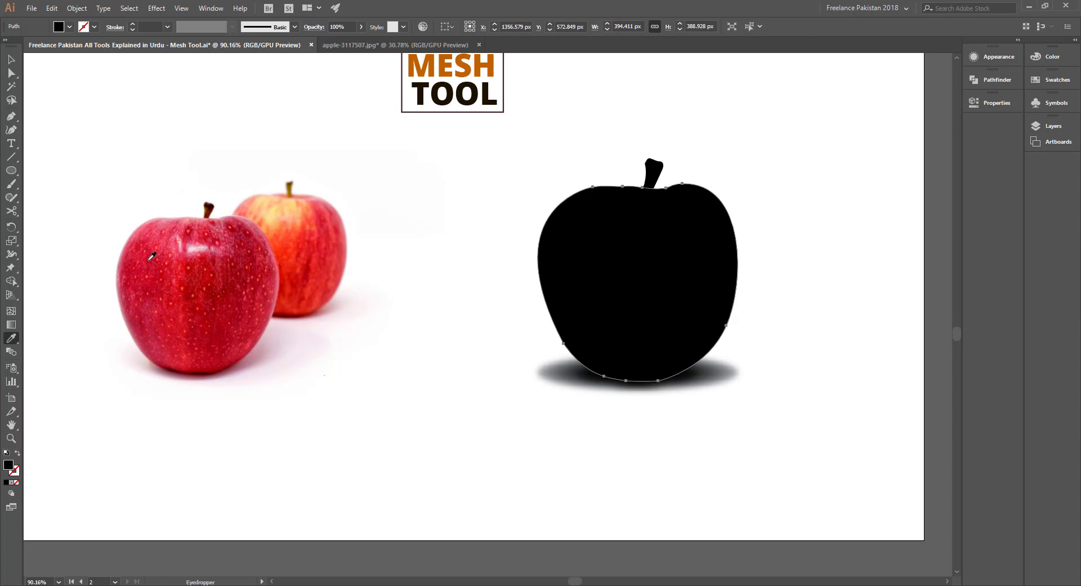
left_click(223, 276)
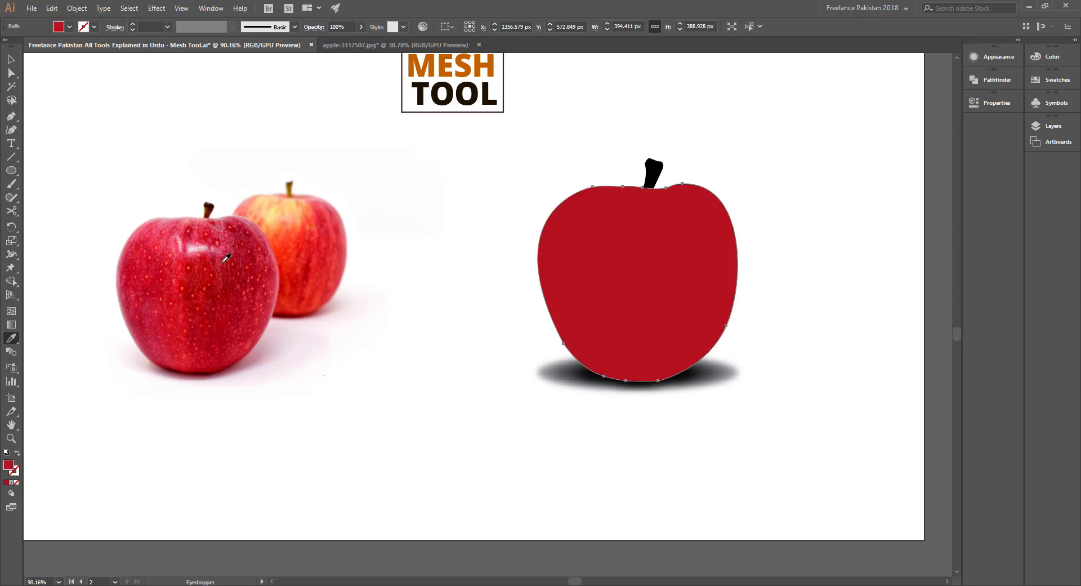
left_click(225, 258)
left_click(244, 311)
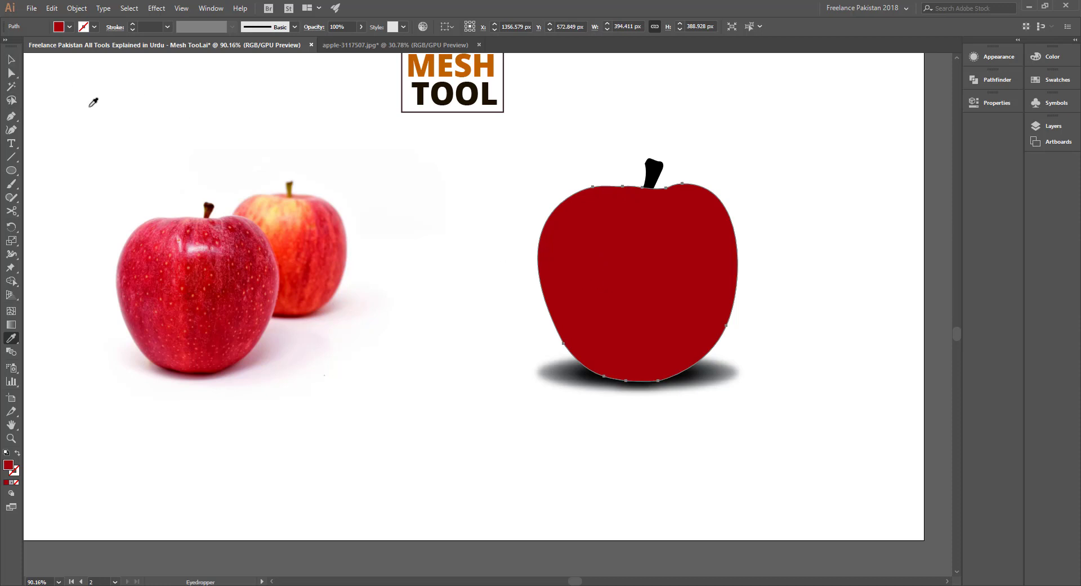
Switch the apple body's fill to a radial gradient and look through the preset gradients
left_click(9, 59)
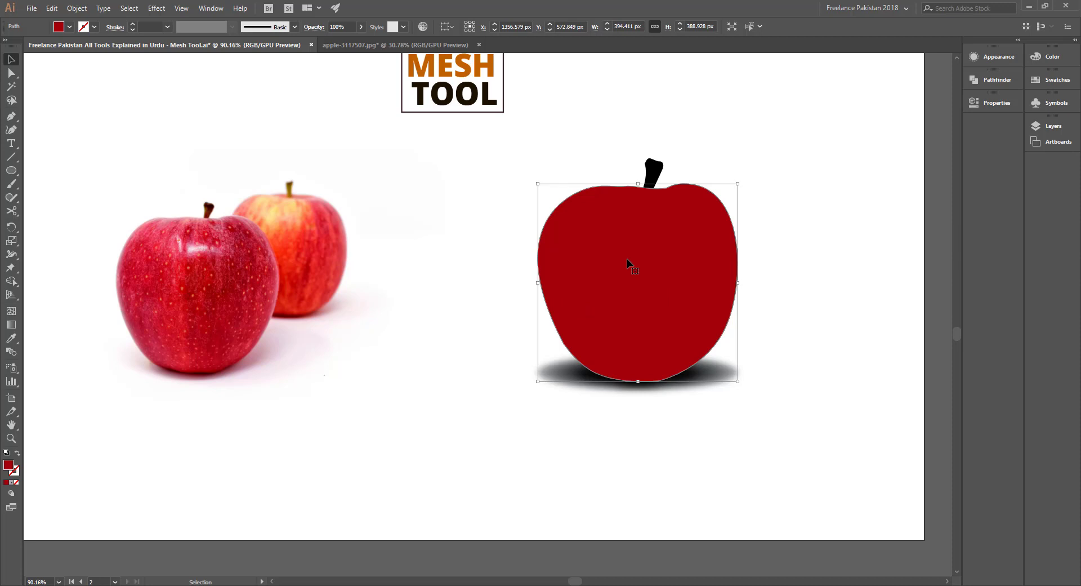
left_click(11, 483)
left_click_drag(655, 309, 419, 347)
left_click(386, 366)
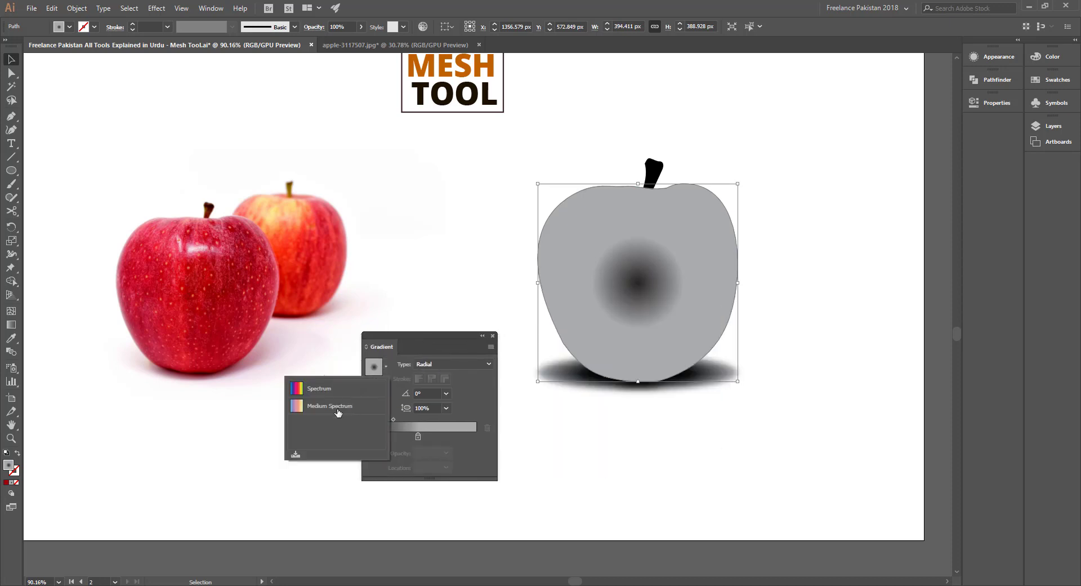
left_click(448, 342)
Apply the orange-red gradient from the Fruits and Vegetables gradient library to the apple body
left_click(1058, 79)
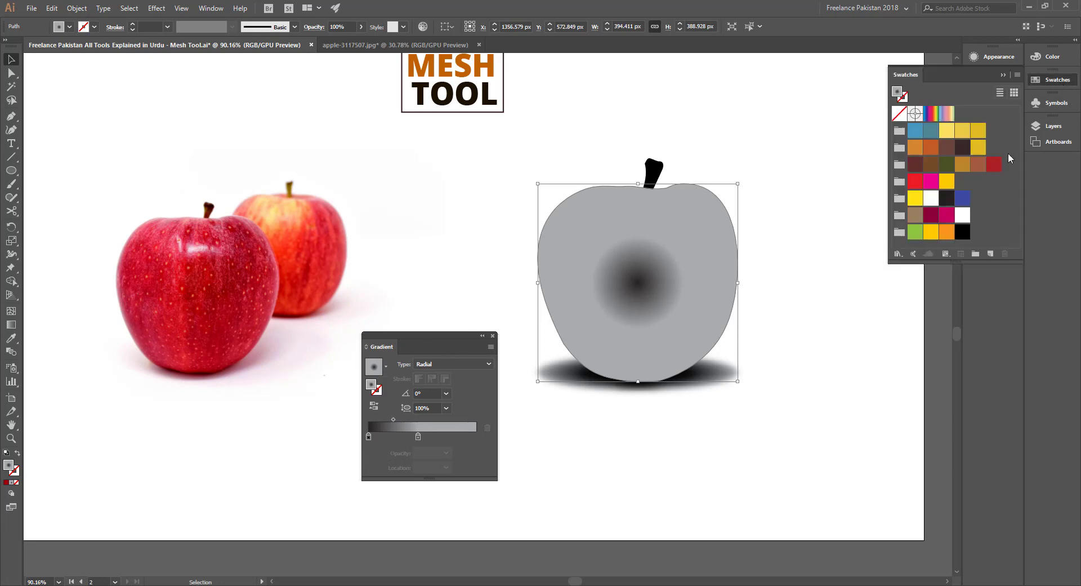
left_click(898, 254)
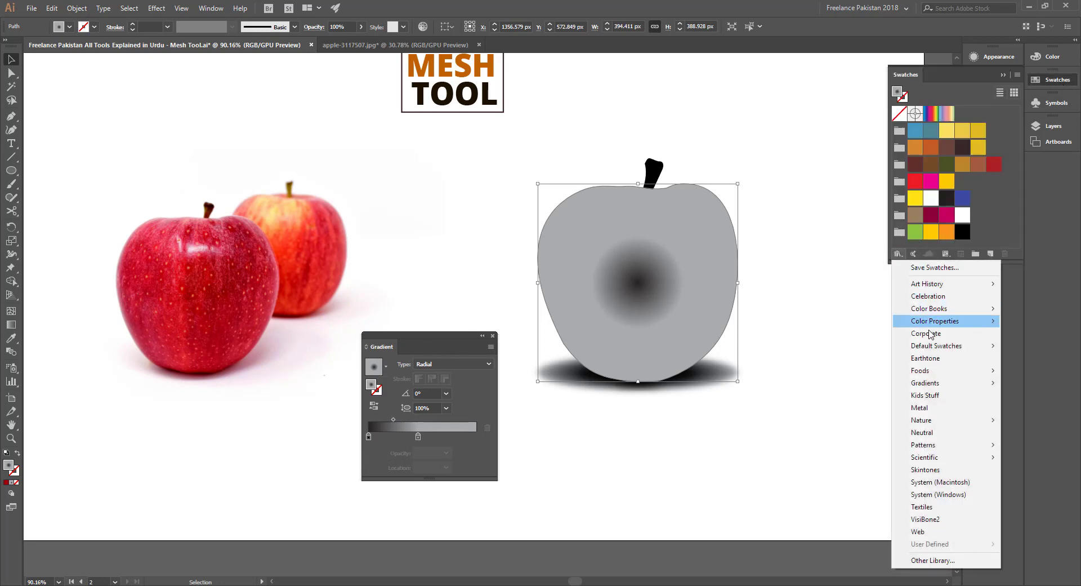
mouse_move(929, 386)
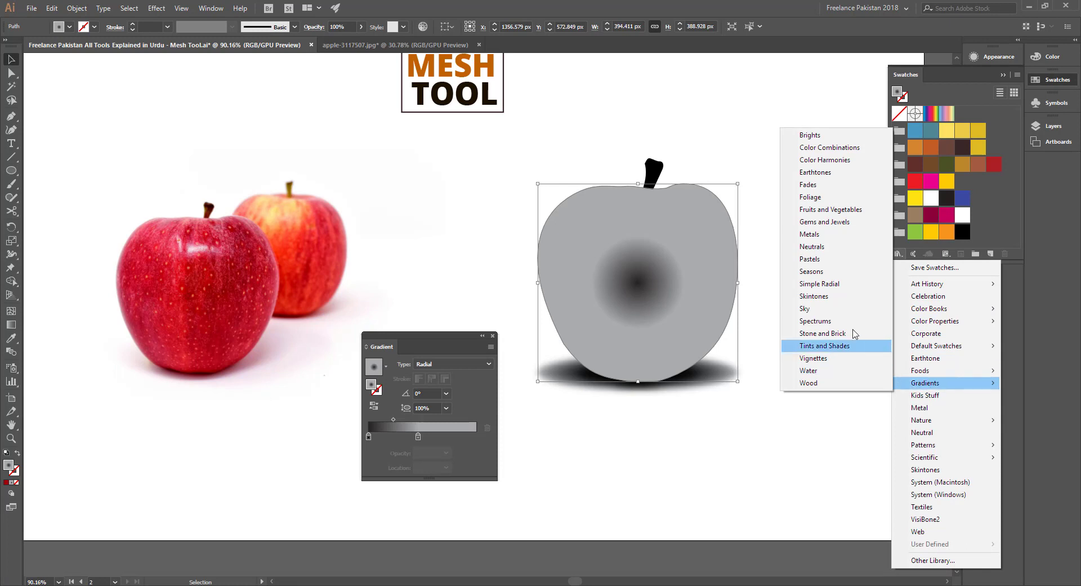
left_click(832, 210)
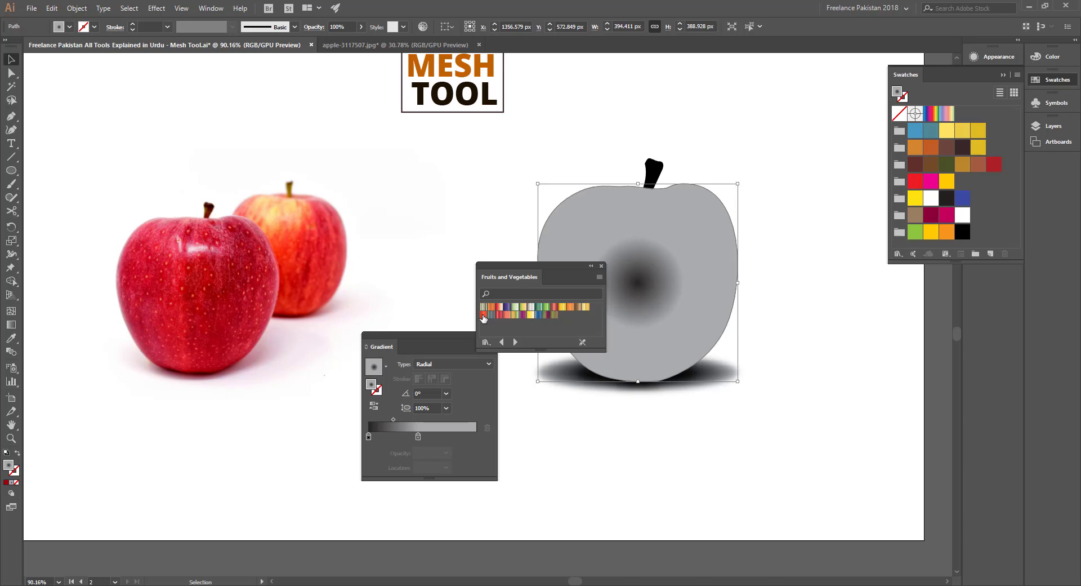
left_click(483, 314)
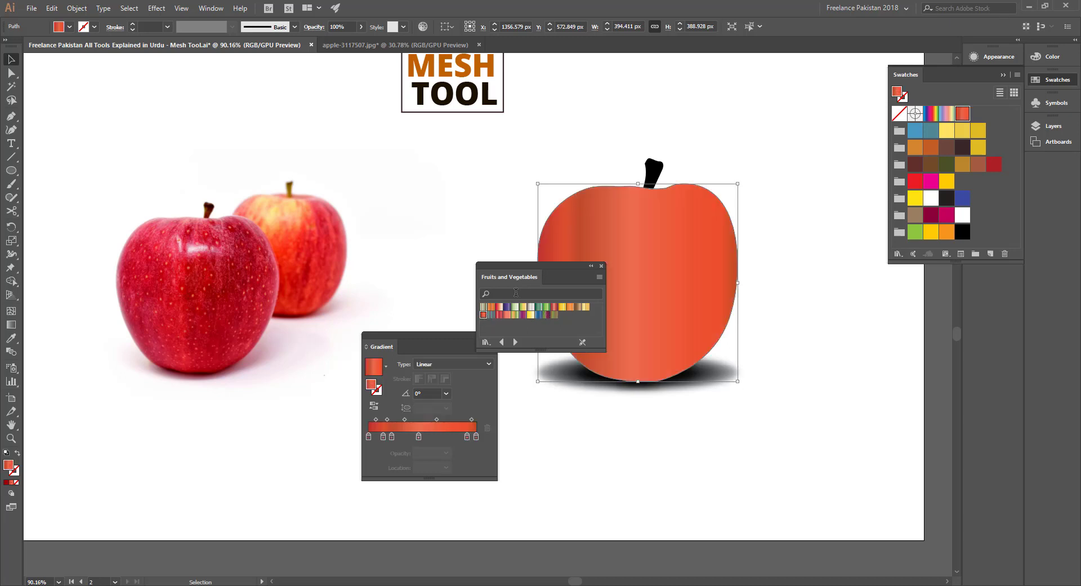
left_click_drag(556, 271, 485, 224)
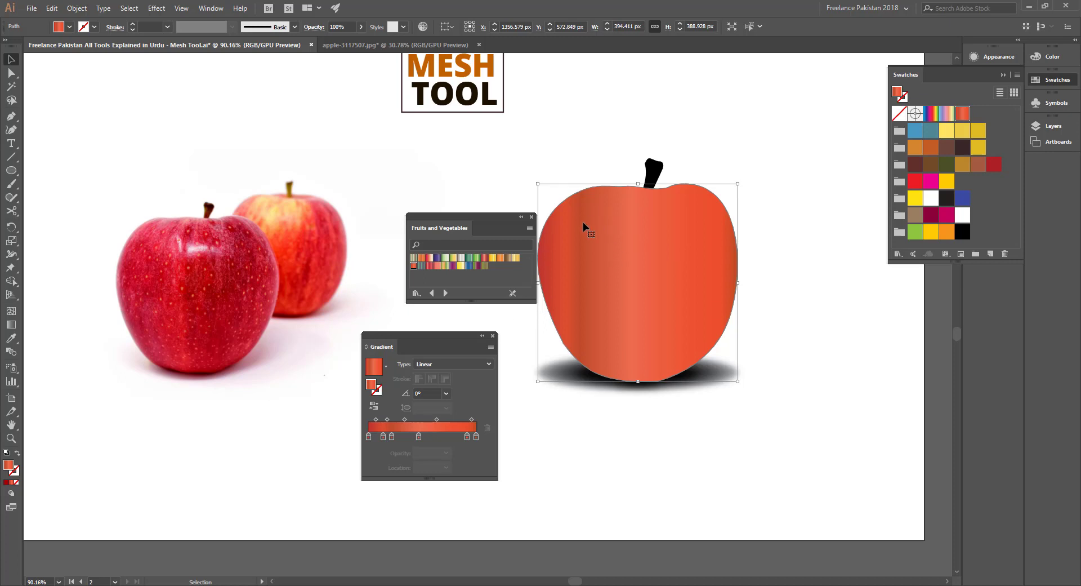
left_click(531, 217)
Fill the apple body with a solid dark red sampled from the photo's front apple, and deselect it
key("i")
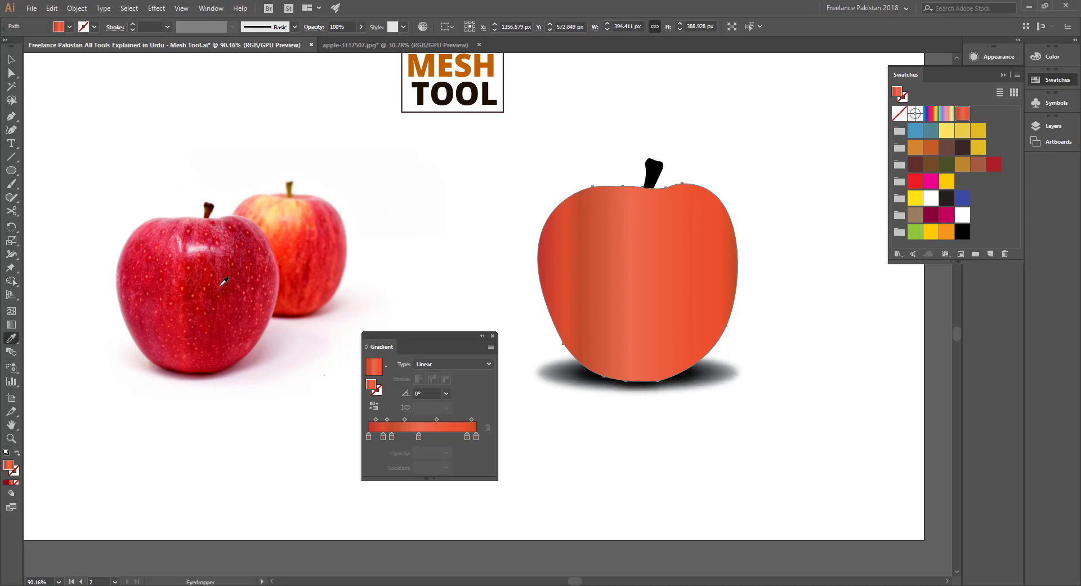
left_click(231, 279)
left_click(10, 61)
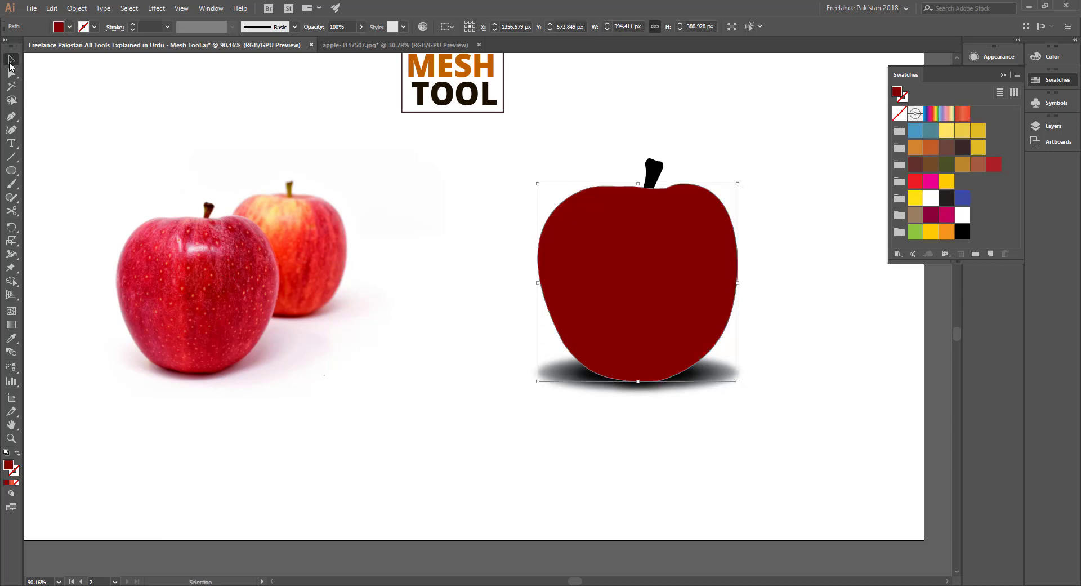
left_click(358, 175)
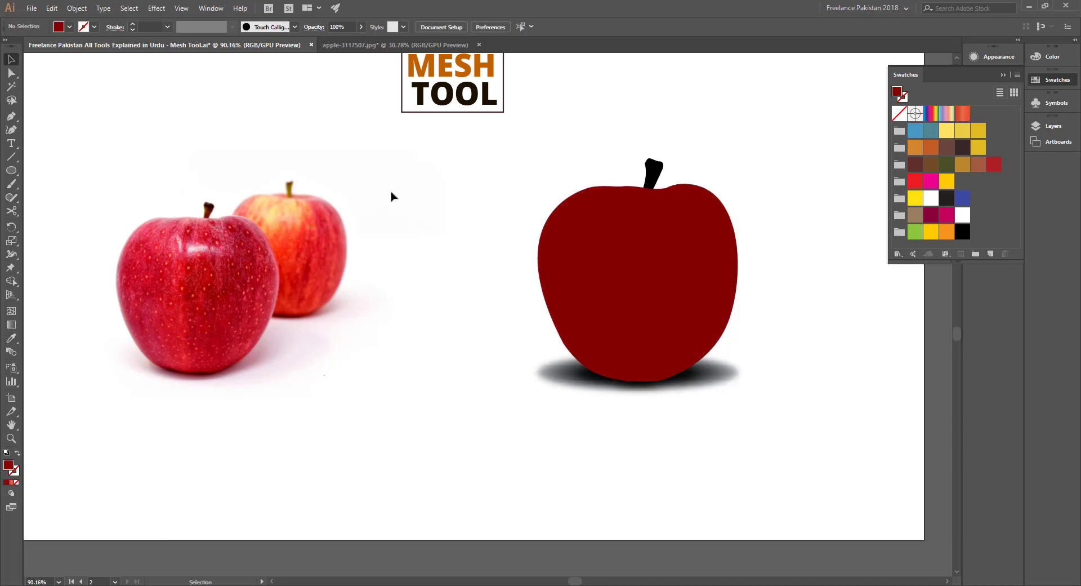
Add three mesh points across the upper part of the apple body: upper left, below the stem and upper right
left_click(635, 296)
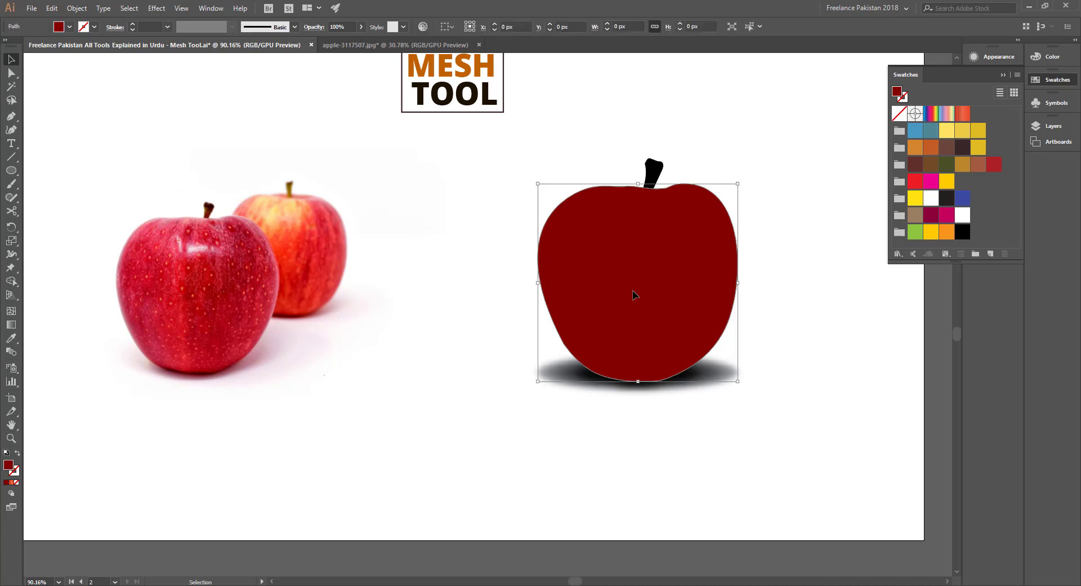
left_click(11, 313)
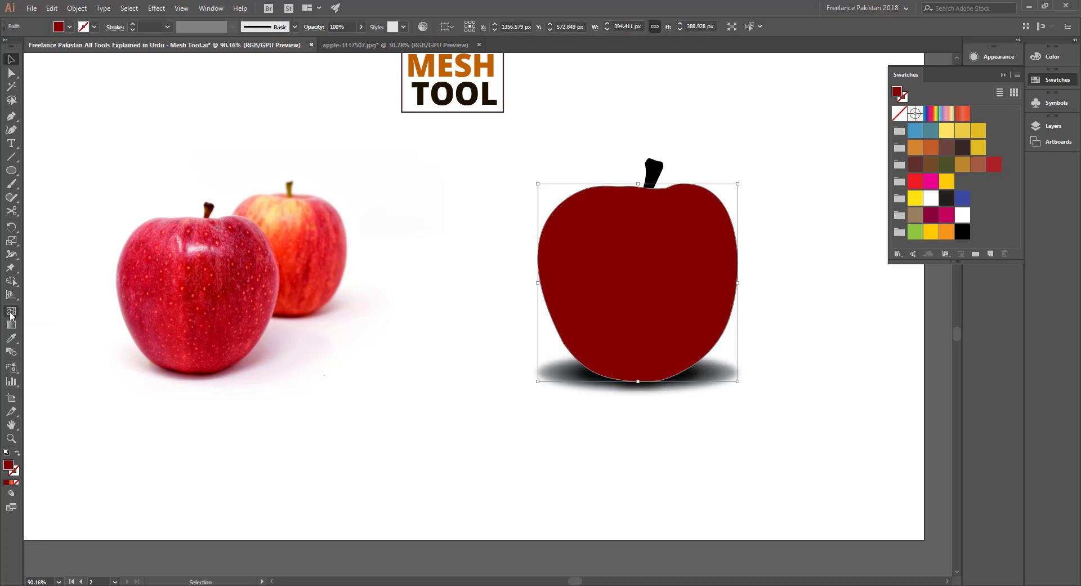
left_click(586, 201)
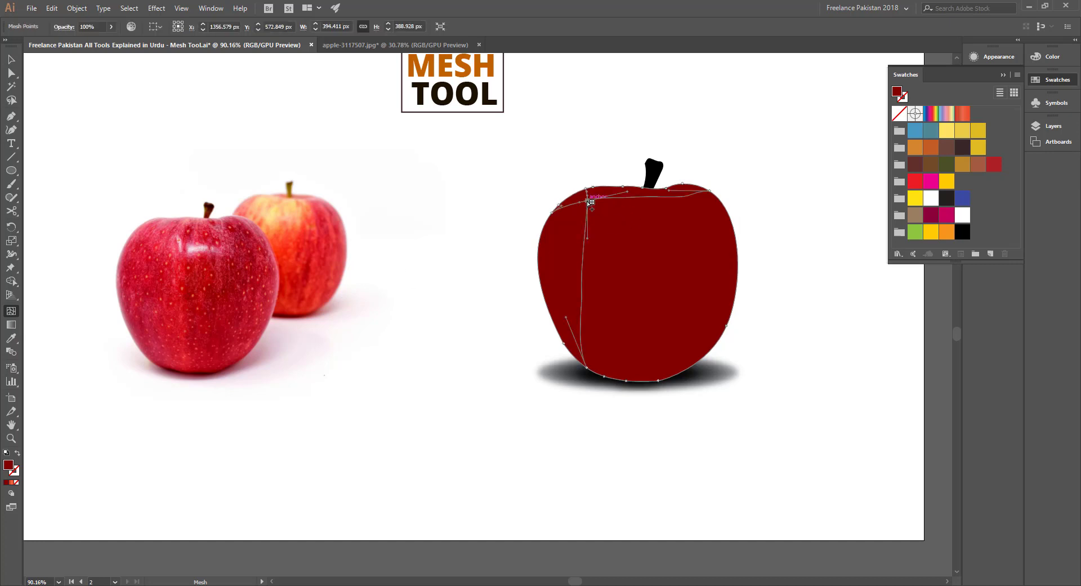
left_click(647, 212)
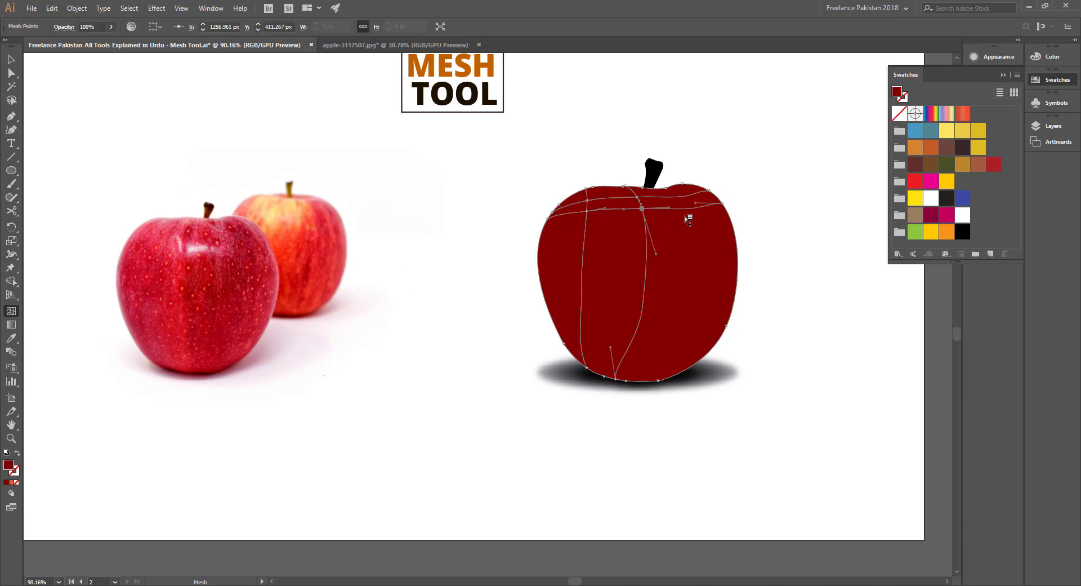
left_click(687, 218)
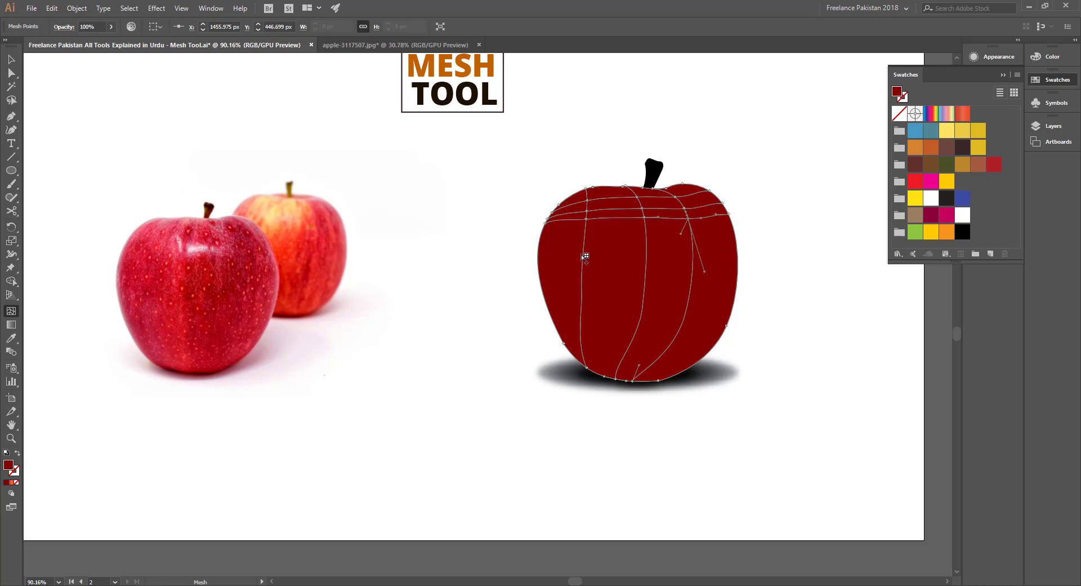
Add four more mesh points to the apple body: lower left, lower right, middle right and left of center in the upper half
left_click(571, 340)
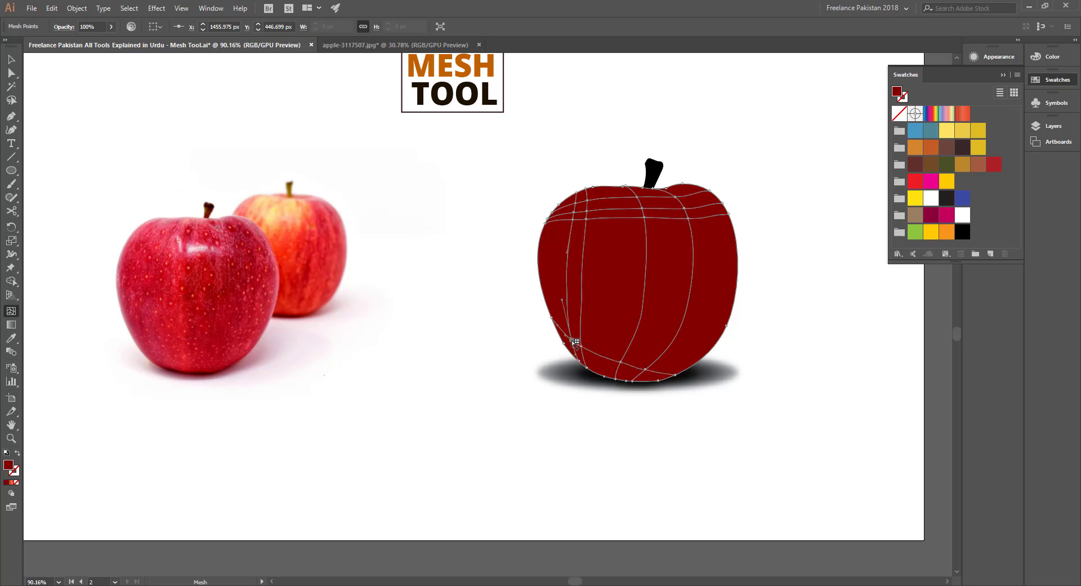
left_click(708, 336)
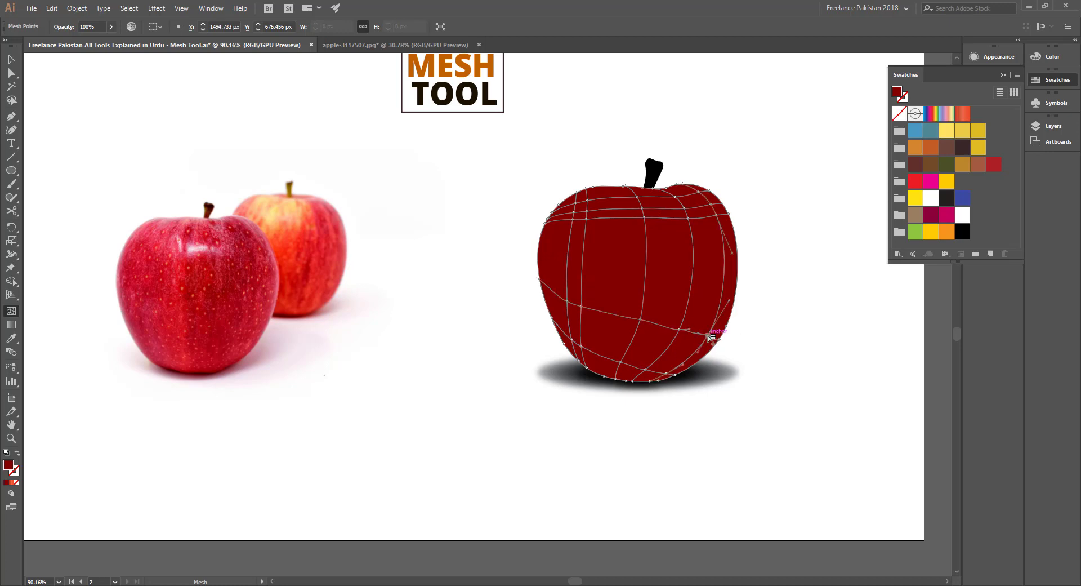
left_click(712, 278)
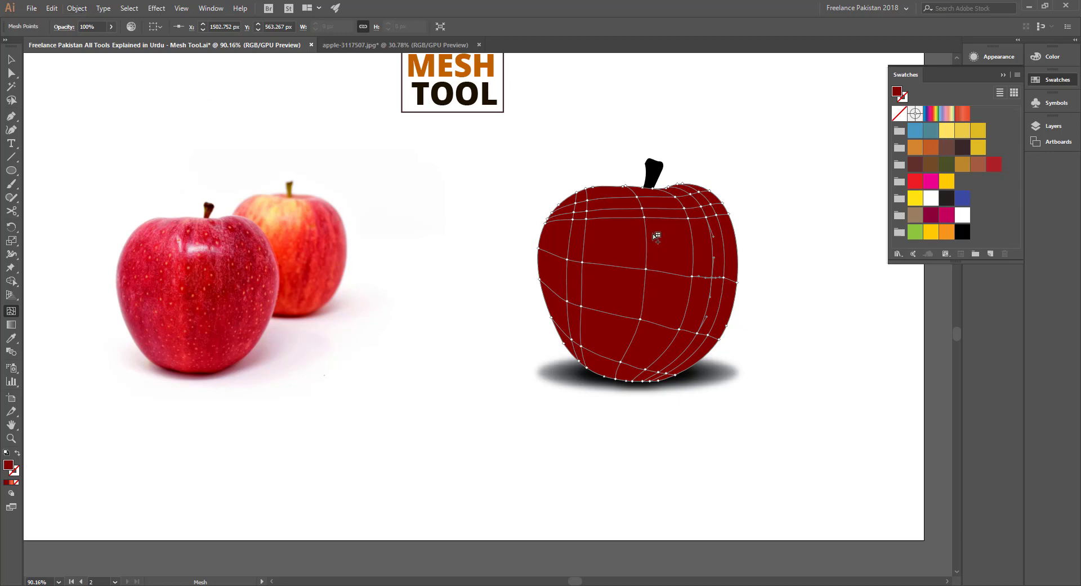
left_click(616, 239)
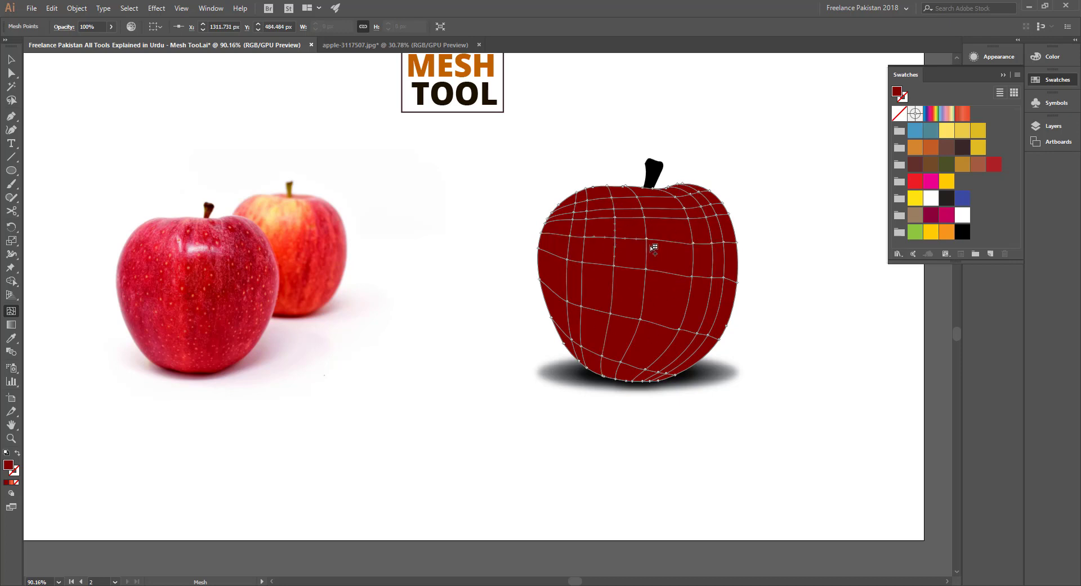
Lasso the mesh points on the apple's right side and color them with a dark red sampled from the photo, darkened in the Color Picker
key("a")
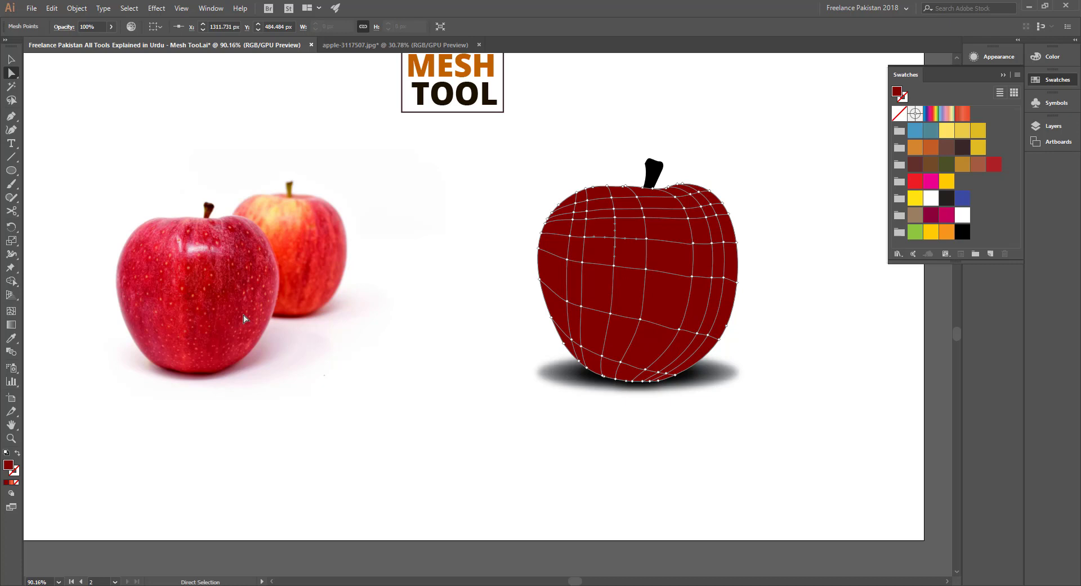
left_click(13, 100)
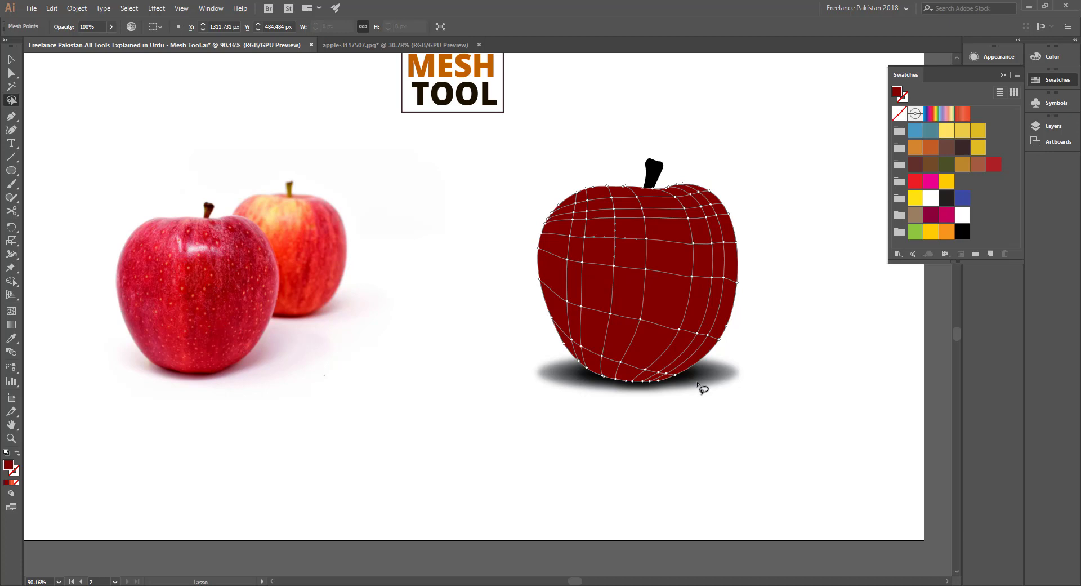
mouse_move(622, 392)
left_mouse_down()
mouse_move(659, 314)
mouse_move(669, 257)
mouse_move(656, 199)
mouse_move(659, 186)
mouse_move(677, 188)
mouse_move(713, 225)
mouse_move(718, 307)
mouse_move(693, 364)
mouse_move(634, 400)
mouse_move(623, 391)
left_mouse_up()
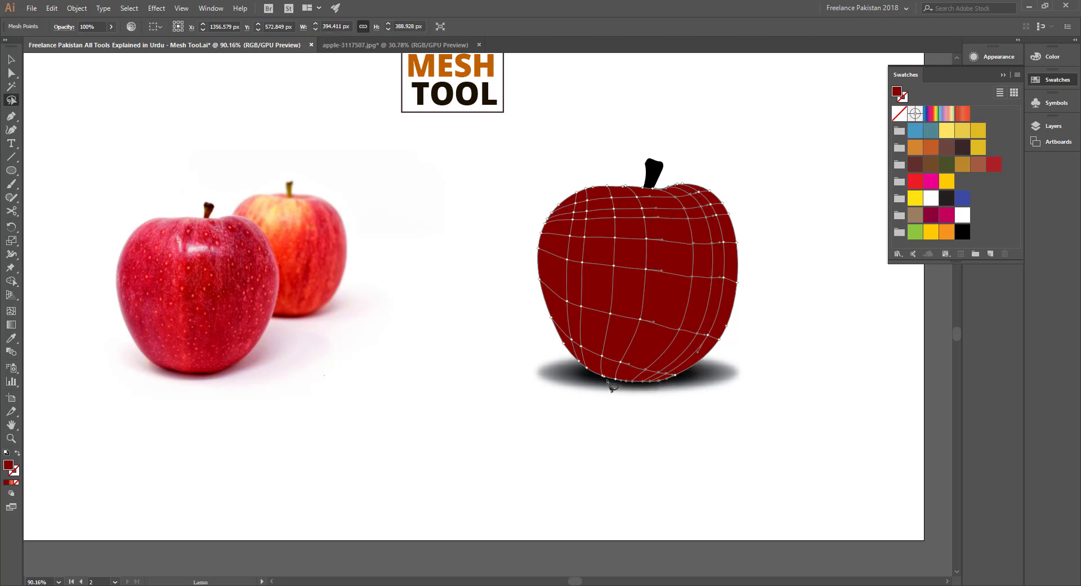
key("i")
left_click(240, 289)
left_click(213, 285)
double_click(9, 468)
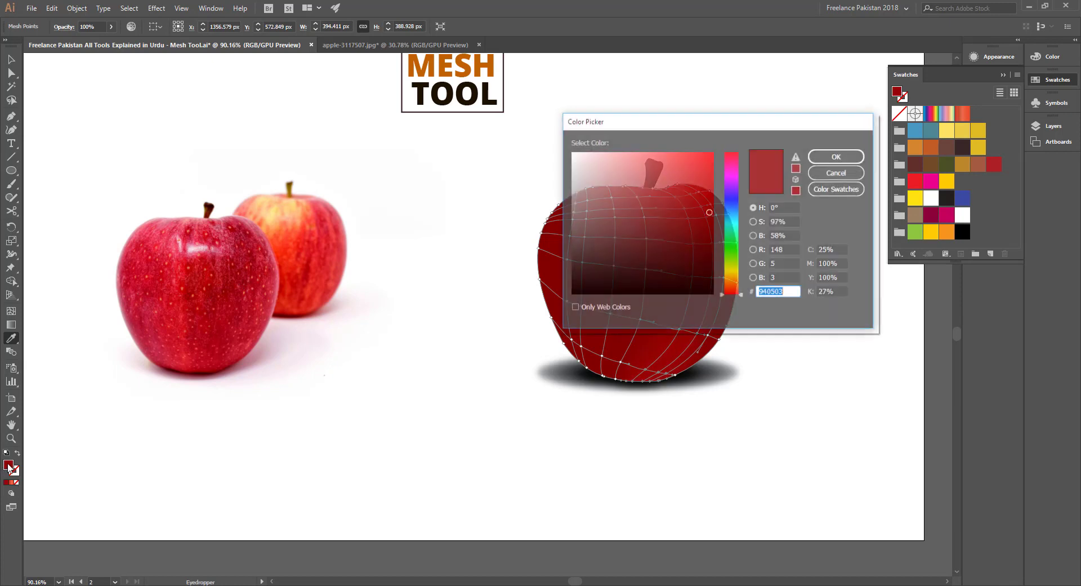
left_click(714, 236)
left_click(836, 156)
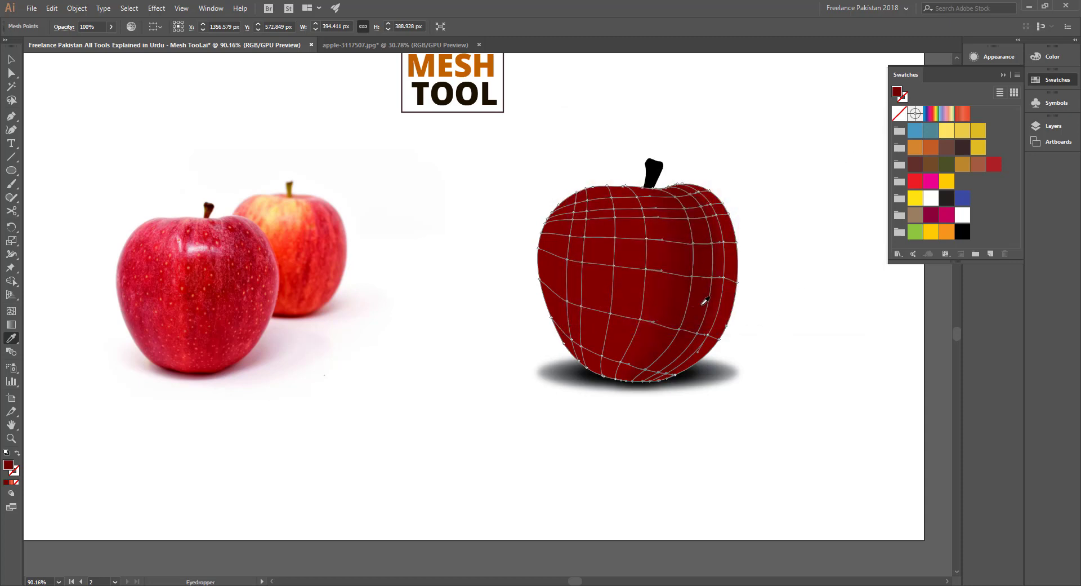
Lasso the mesh points on the apple's left side and color them with a red sampled from the photo's front apple
left_click(11, 102)
left_click(595, 199)
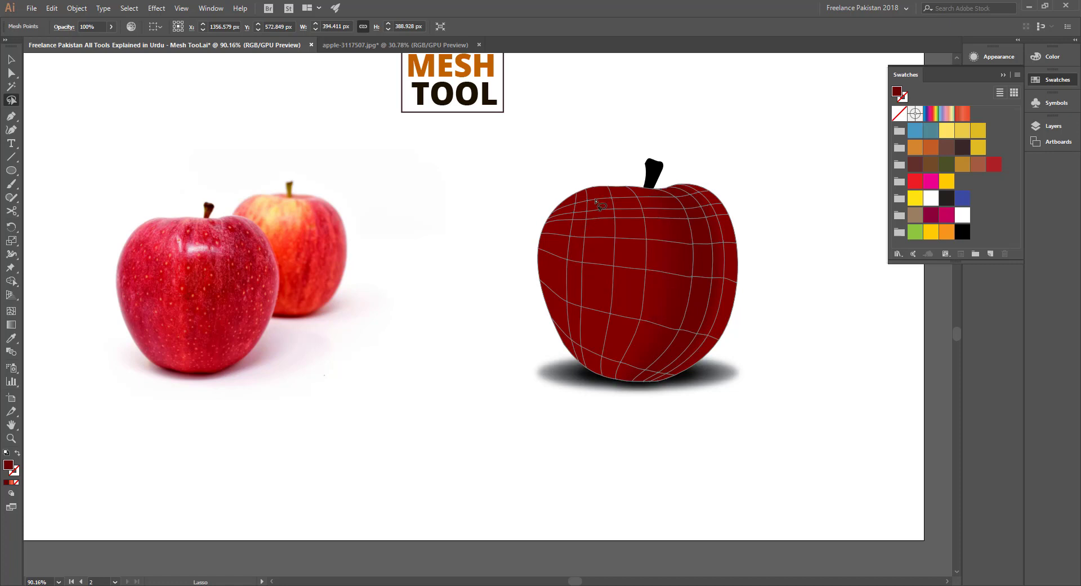
mouse_move(588, 199)
left_mouse_down()
mouse_move(574, 212)
mouse_move(565, 293)
mouse_move(566, 323)
mouse_move(585, 336)
mouse_move(594, 201)
left_mouse_up()
key("i")
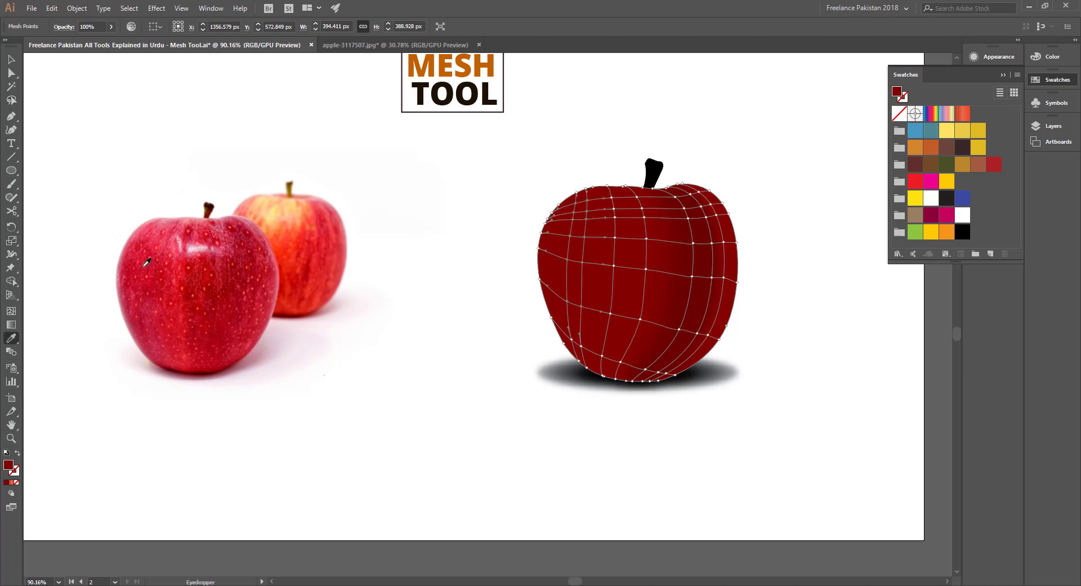
left_click(147, 262)
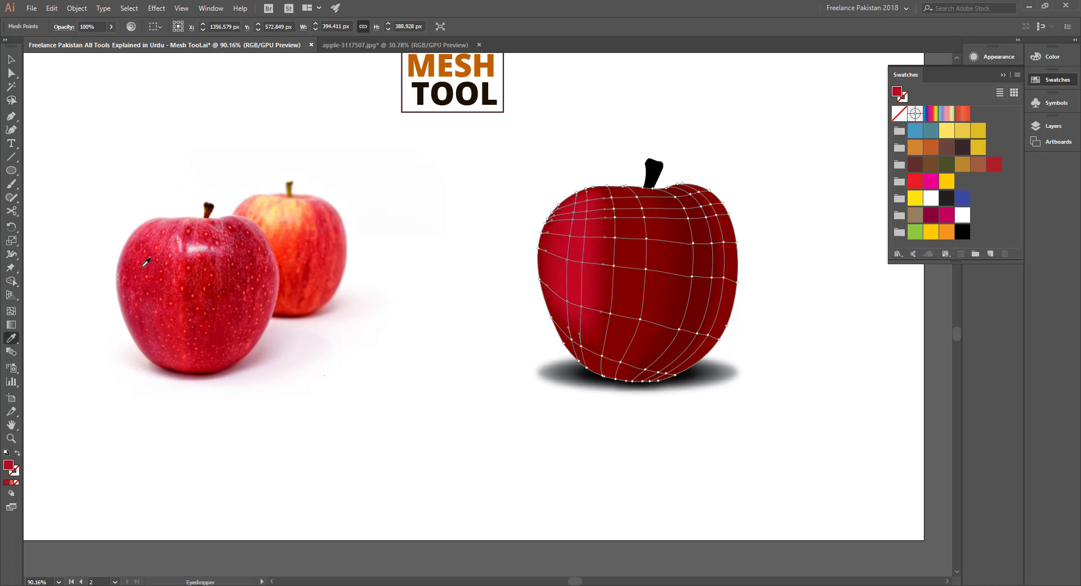
Try brighter reds on the left-side mesh points: E2002B, the crimson swatch, and the C=0 M=100 Y=100 K=0 swatch
double_click(9, 465)
left_click_drag(716, 187, 714, 168)
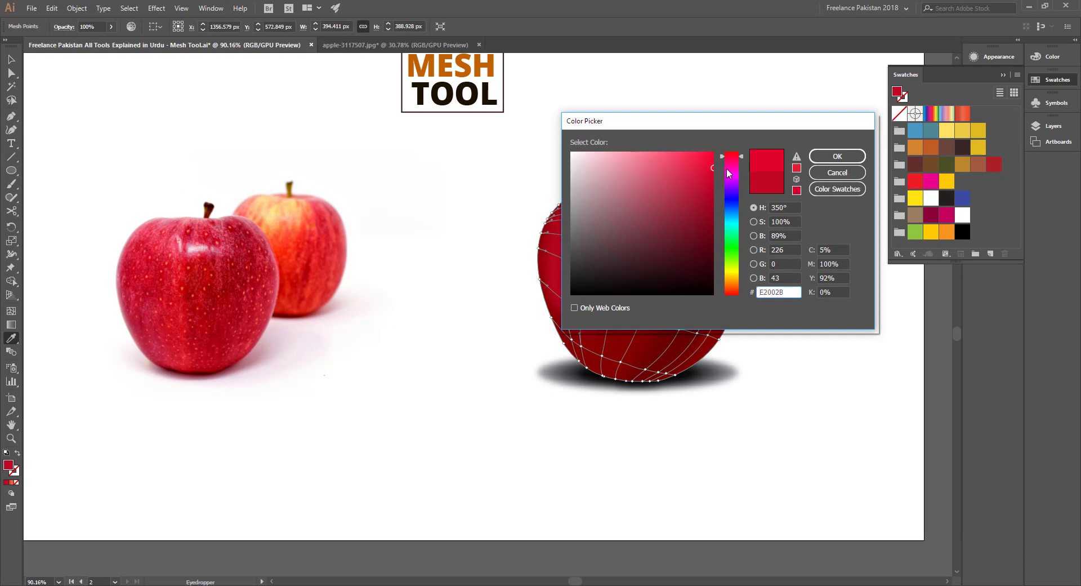
left_click(833, 160)
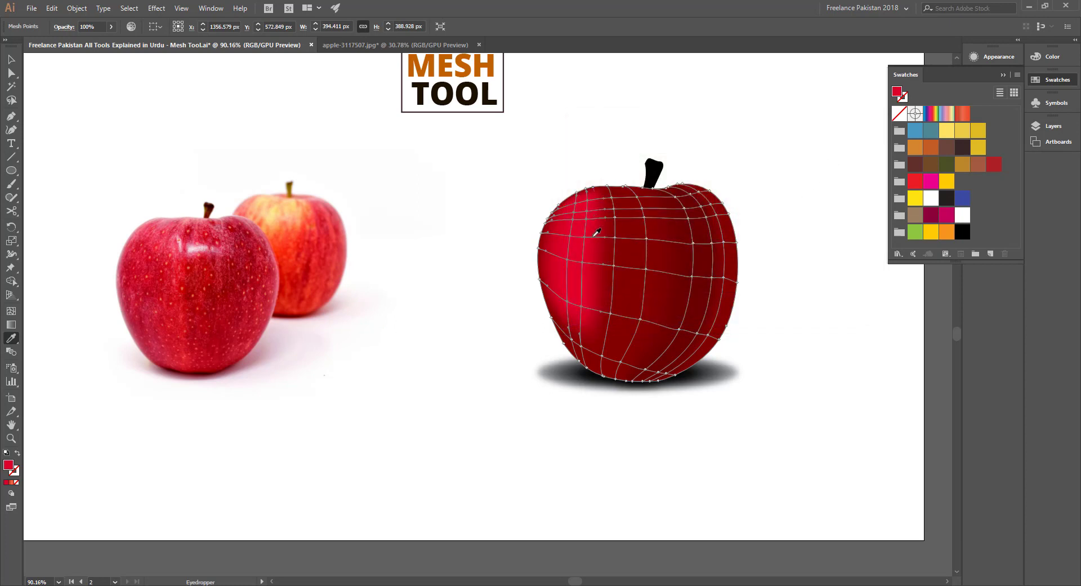
left_click(995, 165)
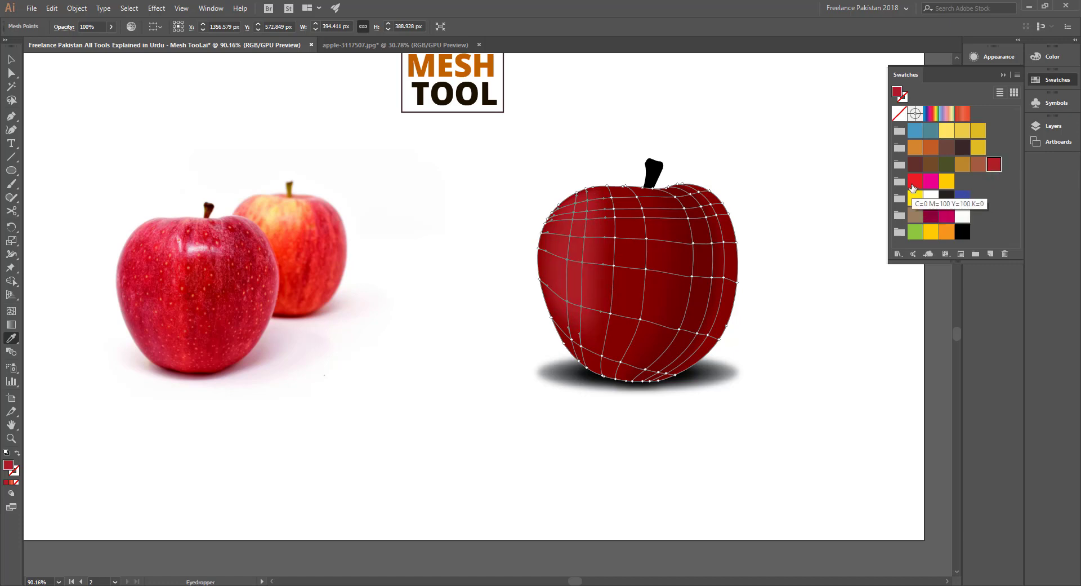
left_click(912, 188)
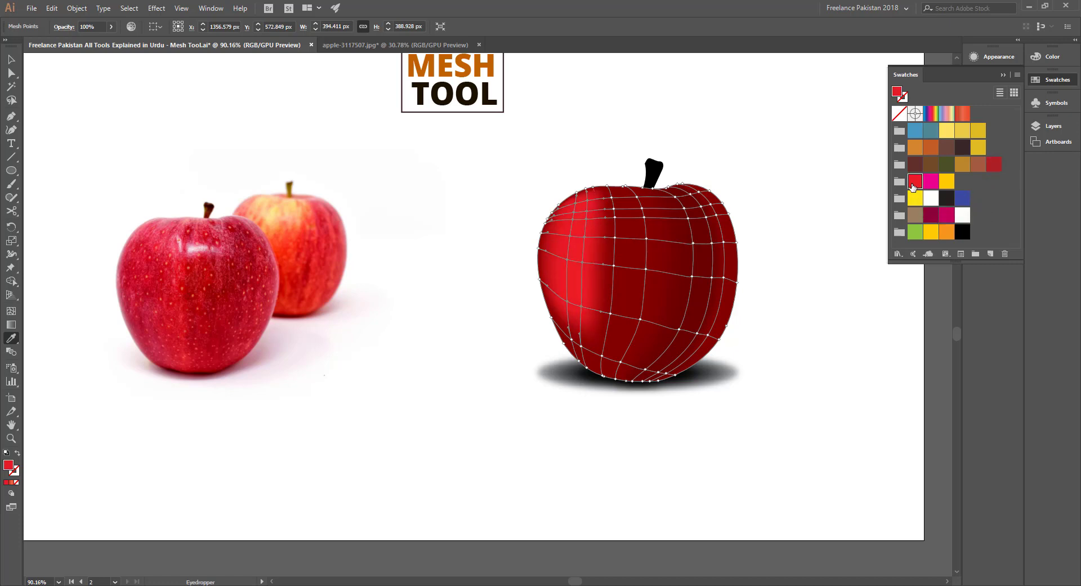
Sample several spots on the photo's front apple for the left-side mesh points, ending with a deep red
left_click(208, 234)
left_click(223, 280)
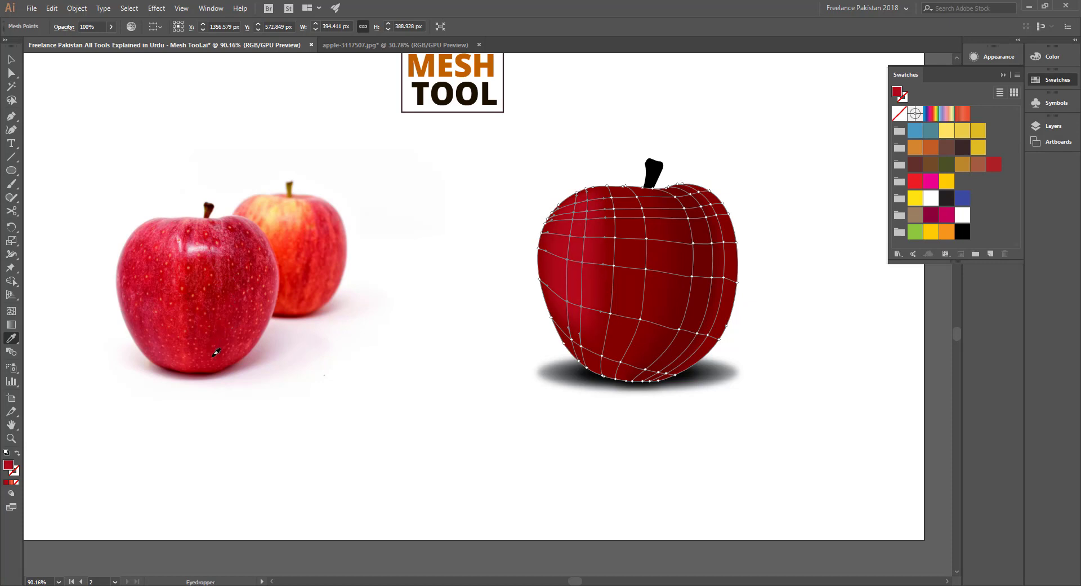
left_click(191, 261)
left_click(222, 225)
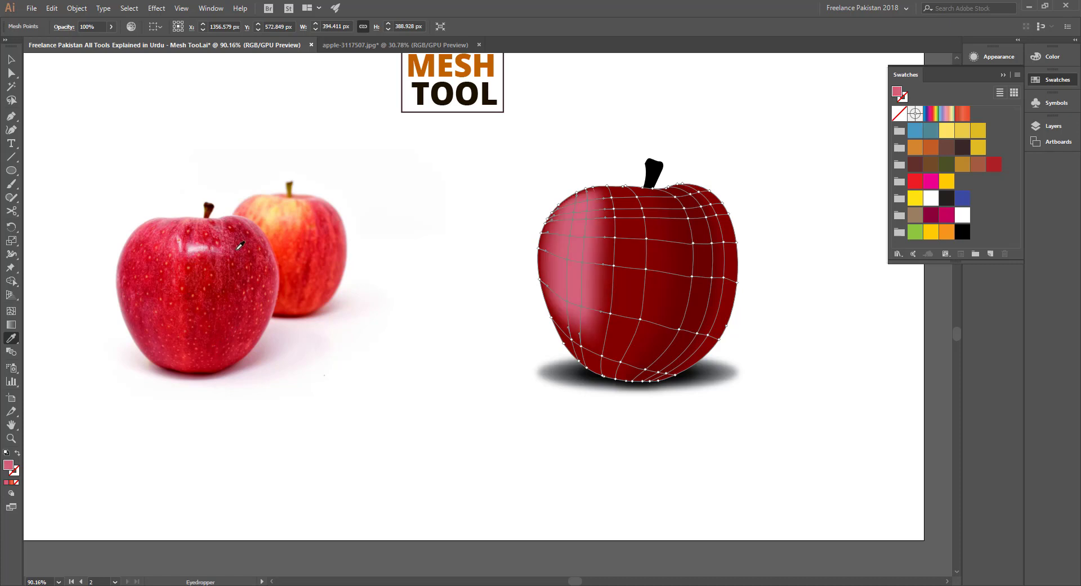
left_click(241, 245)
left_click(245, 278)
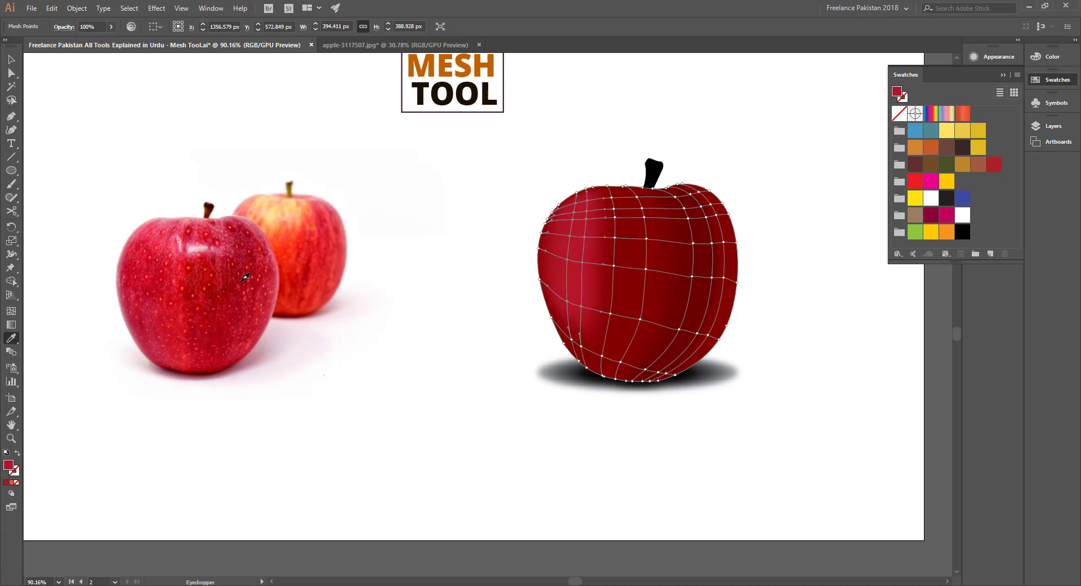
left_click(230, 292)
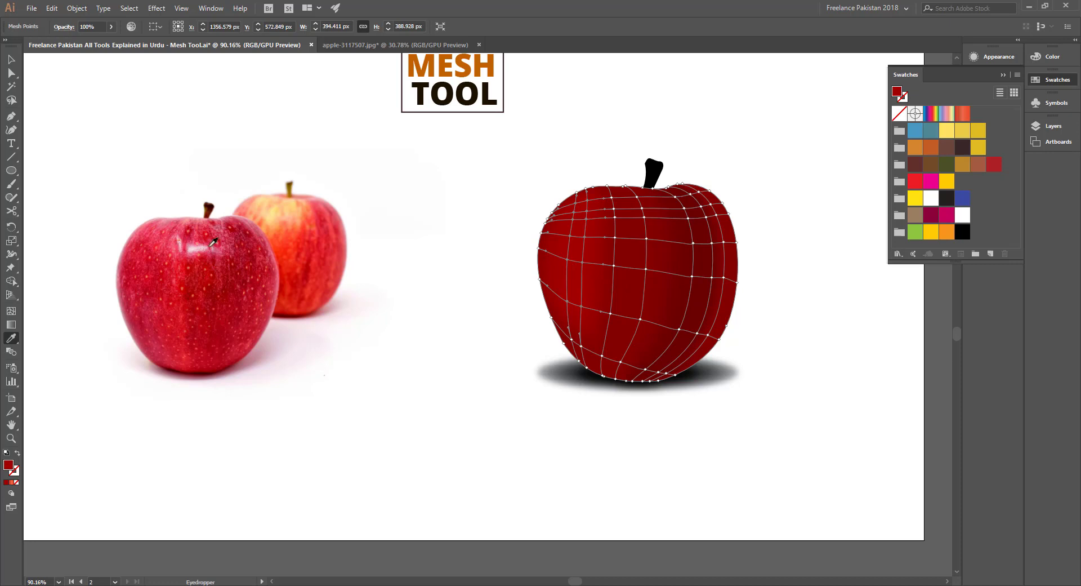
Lasso the mesh points in the upper middle of the apple and color them pale pink from the photo's highlight
left_click(11, 99)
left_click(608, 222)
mouse_move(601, 218)
left_mouse_down()
mouse_move(617, 203)
mouse_move(661, 207)
mouse_move(652, 225)
mouse_move(619, 224)
left_mouse_up()
key("i")
left_click(197, 243)
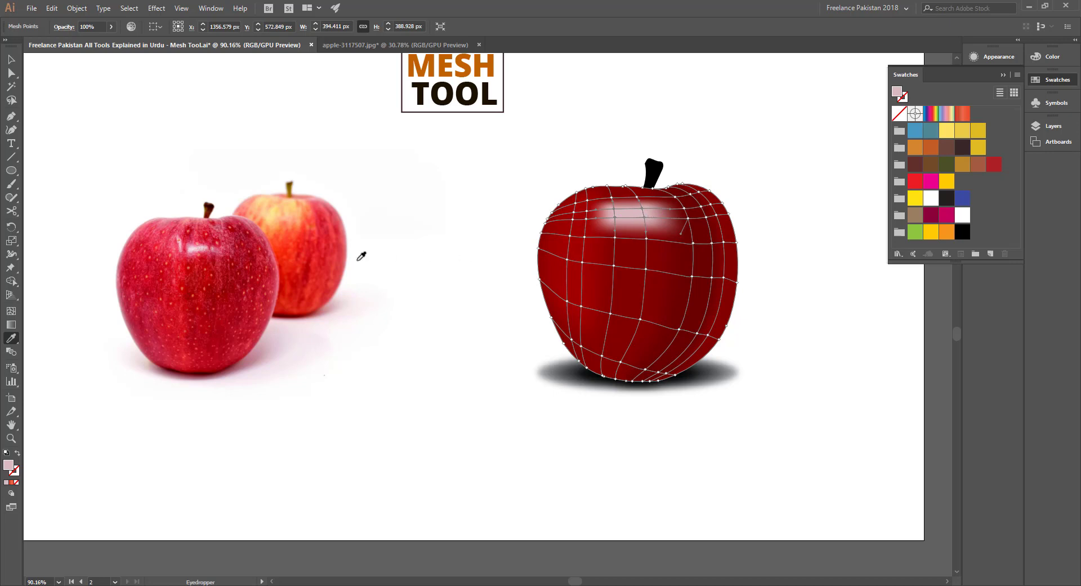
Resample around the photo's highlight until the upper mesh points take a medium pinkish red, and deselect the apple
left_click(208, 254)
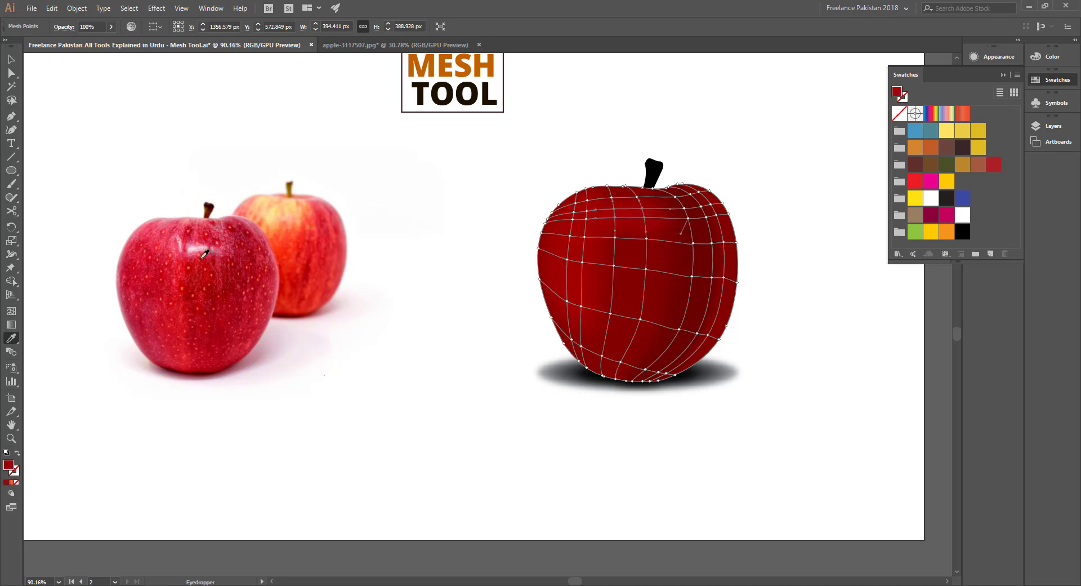
left_click(194, 243)
left_click(191, 238)
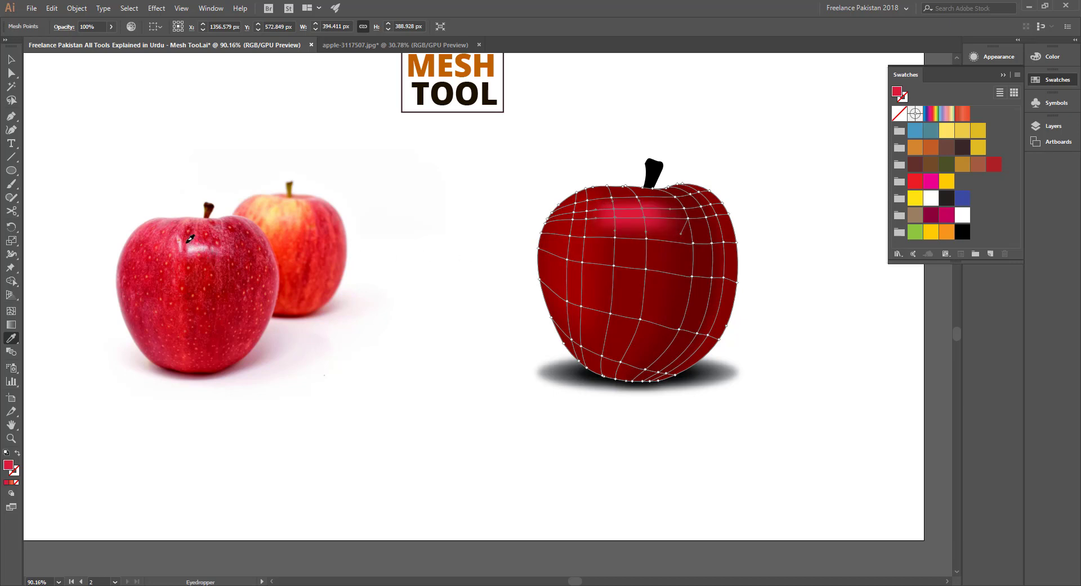
left_click(199, 240)
left_click(204, 248)
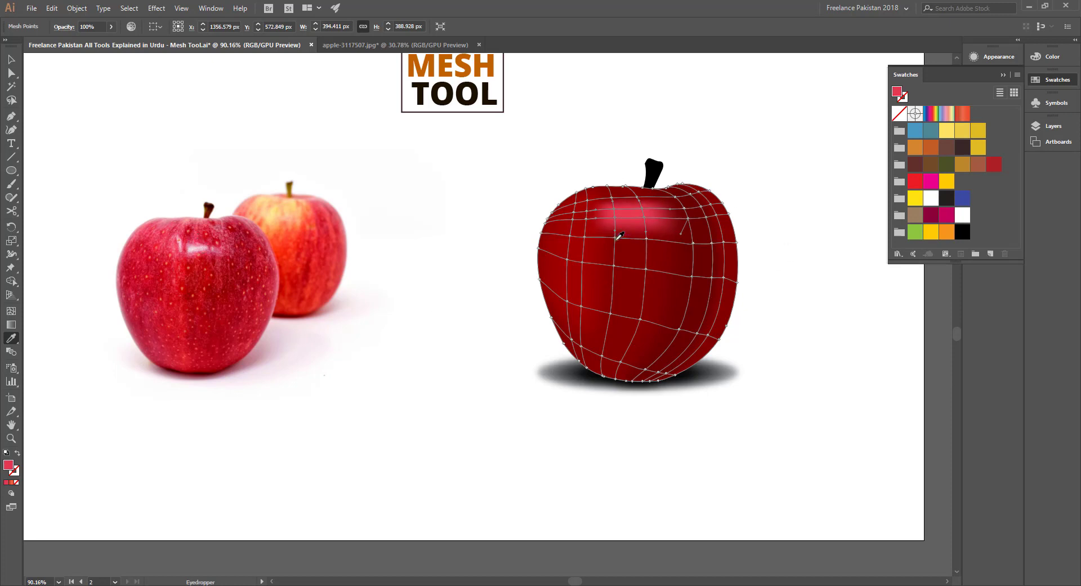
left_click(11, 59)
left_click(456, 200)
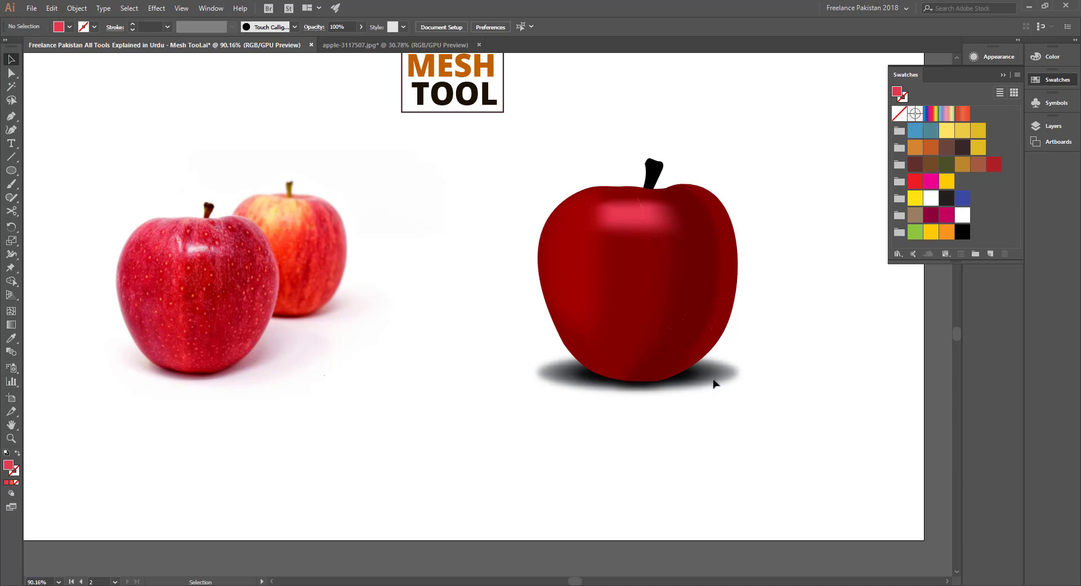
Color a mesh point near the apple's center with an orange-brown sampled from the photo, and deselect the apple
key("ctrl+space")
left_click_drag(740, 293, 859, 340)
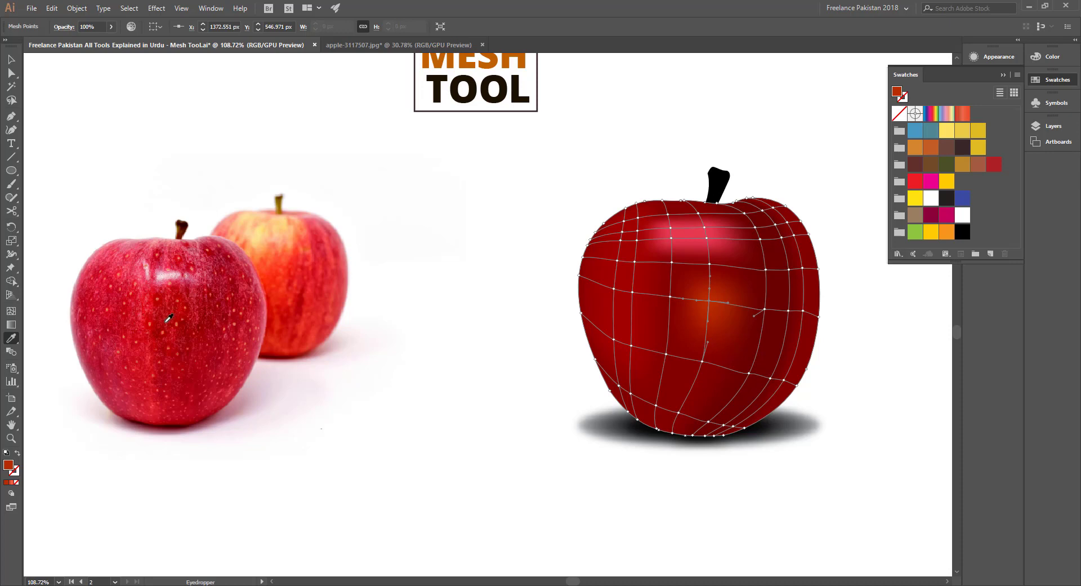
left_click(12, 59)
left_click(389, 220)
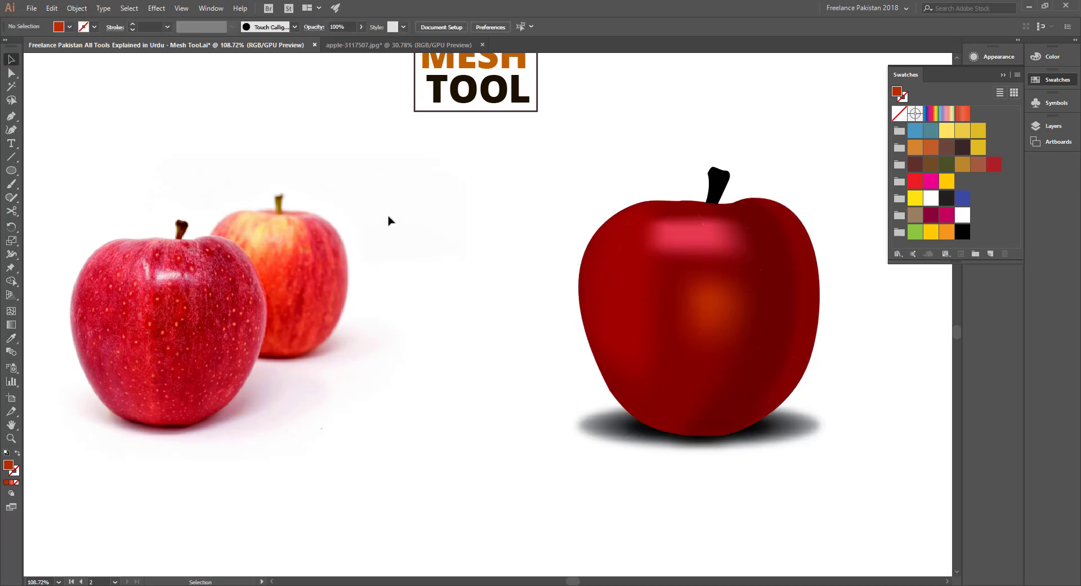
Fill the black stem with a reddish brown sampled from the front apple's stem in the photo, and deselect it
left_click(719, 183)
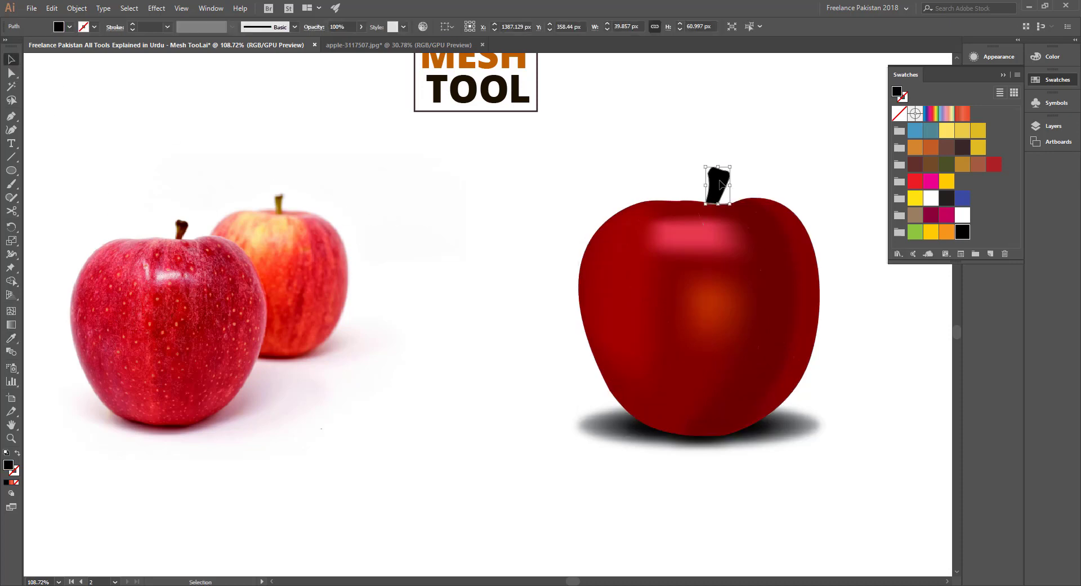
key("i")
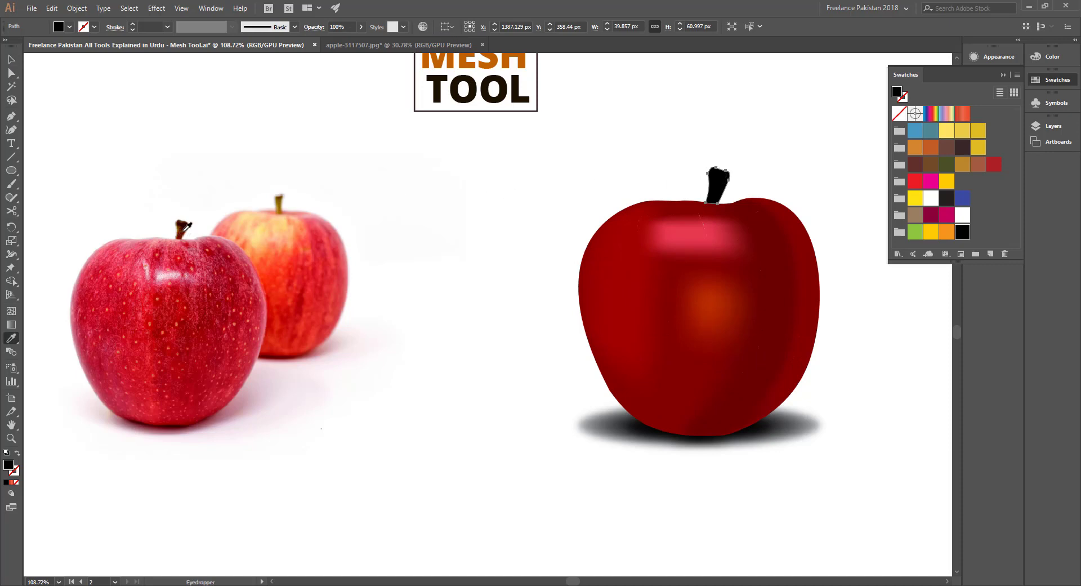
left_click(183, 228)
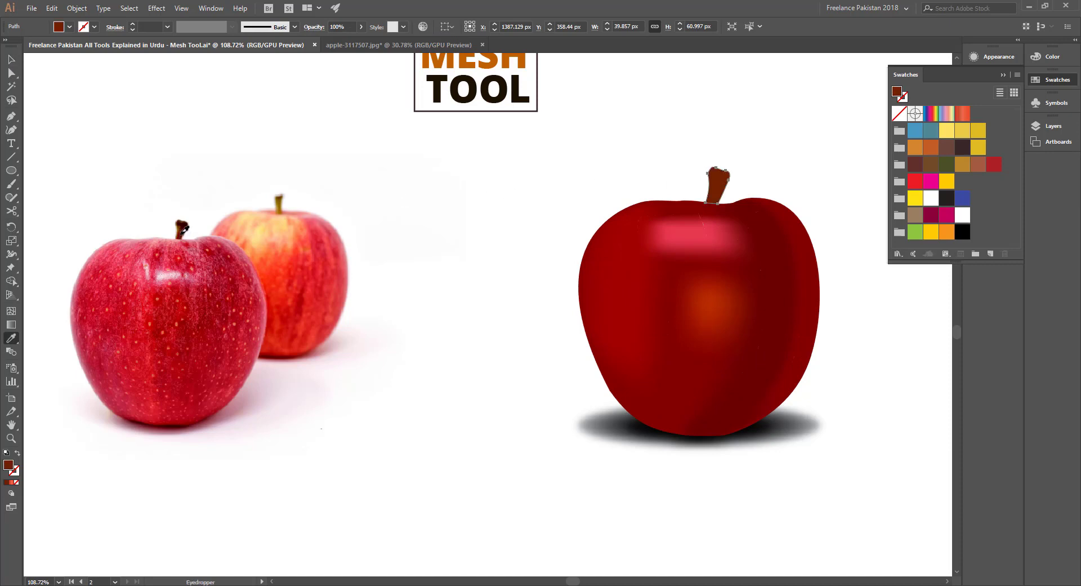
left_click(11, 59)
left_click(445, 236)
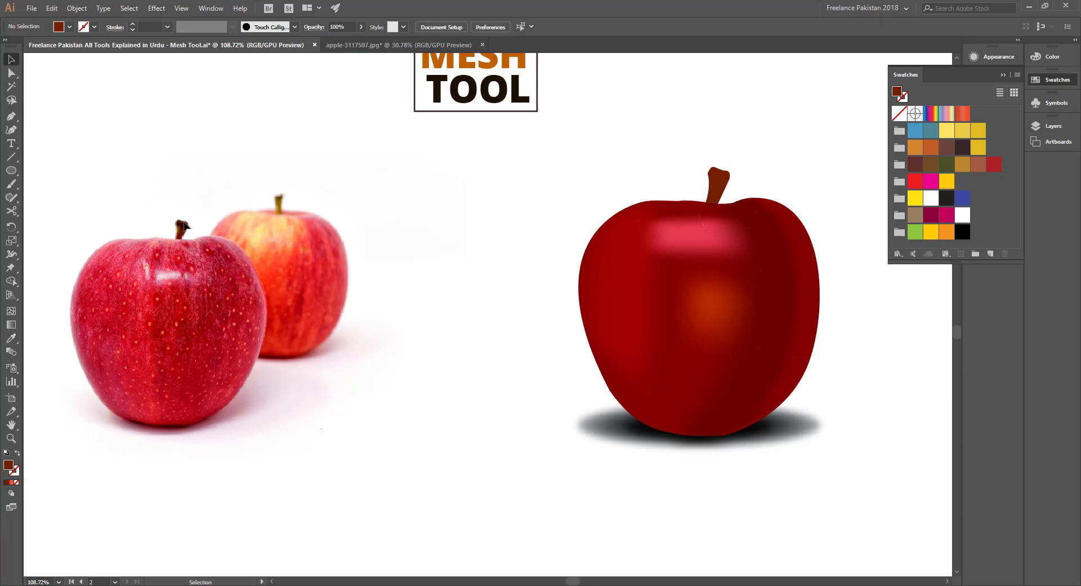
Draw a closed cap shape over the upper end of the stem with the Pen tool, curving its lower edge
key("p")
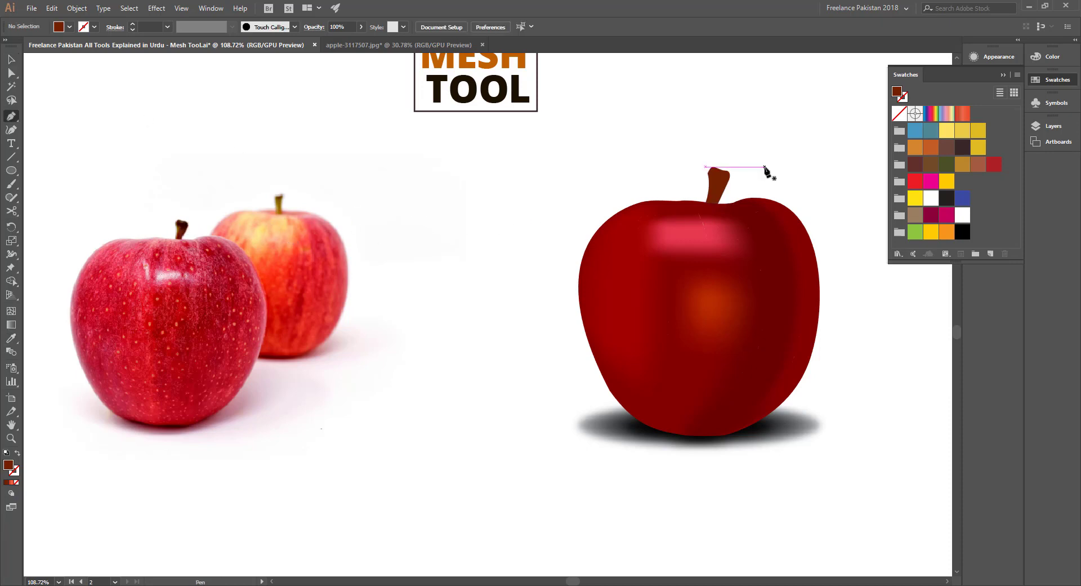
key("ctrl+space")
left_click_drag(734, 170, 915, 257)
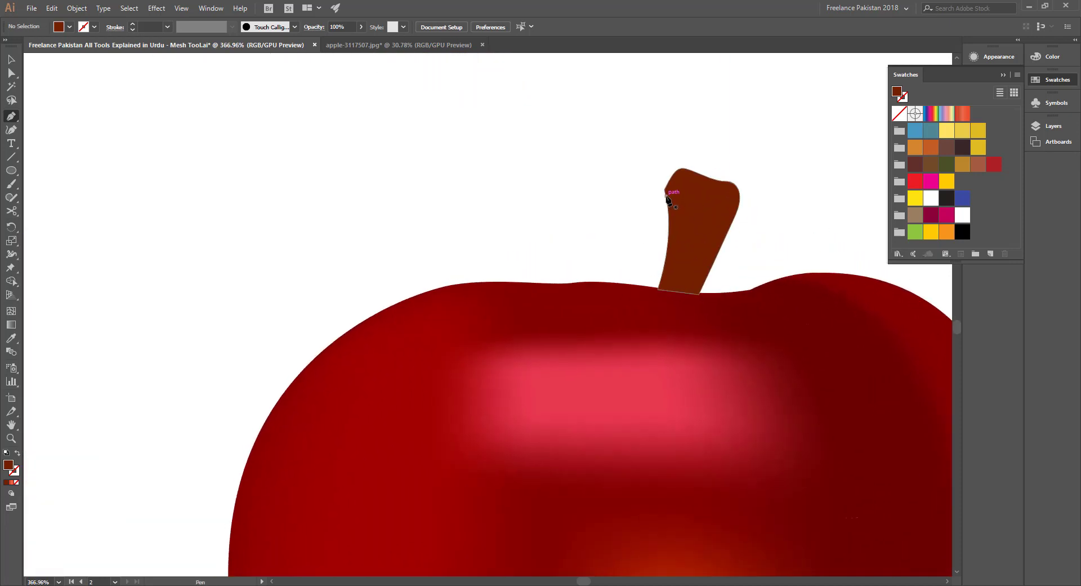
left_click(666, 195)
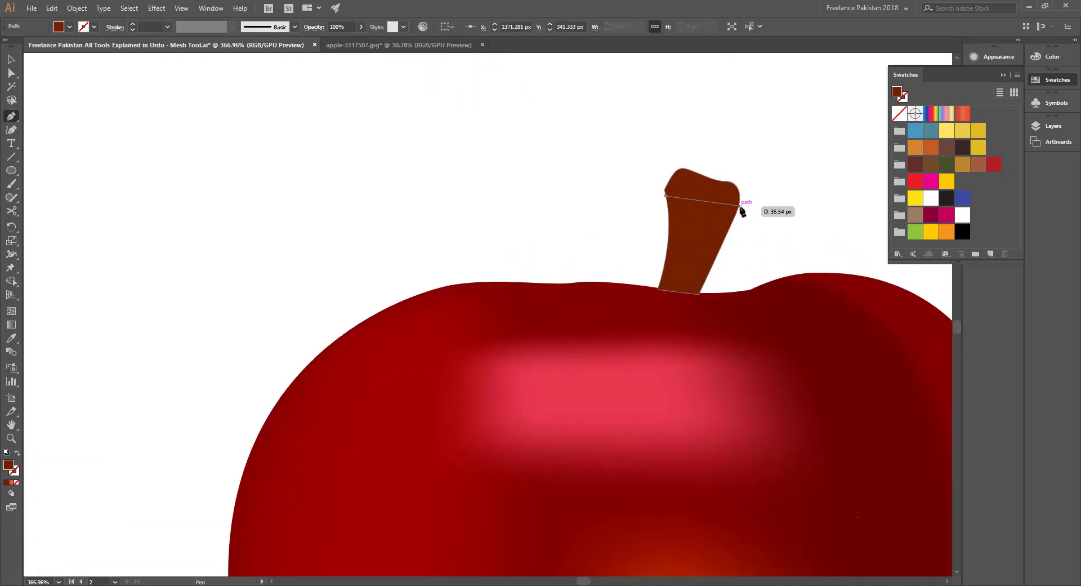
left_click_drag(739, 208, 739, 198)
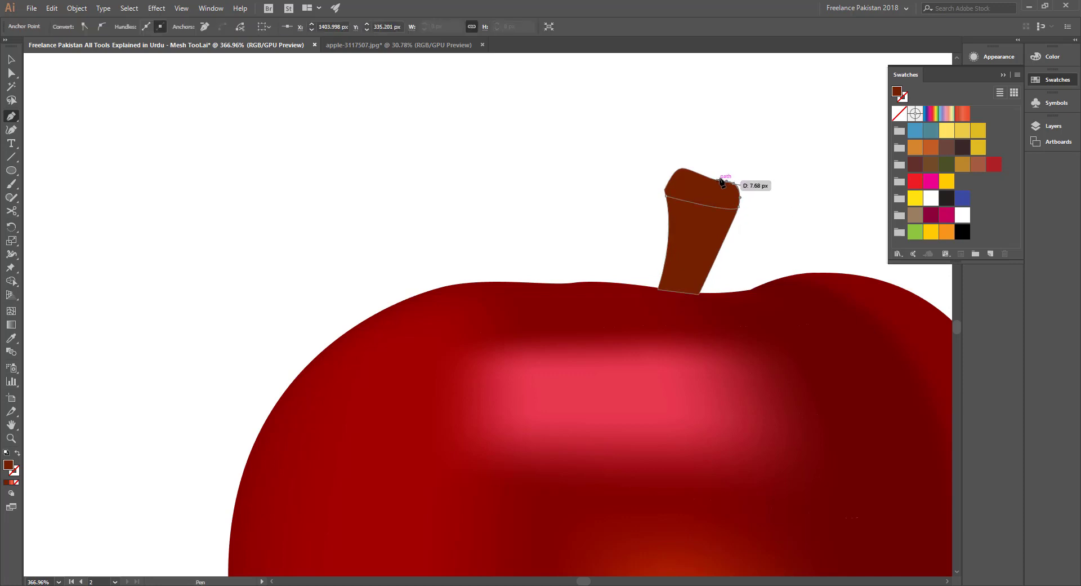
left_click_drag(706, 176, 671, 200)
Fill the stem's cap shape with a very dark brown sampled from the photo's front stem, and deselect it
left_click_drag(552, 300, 374, 241)
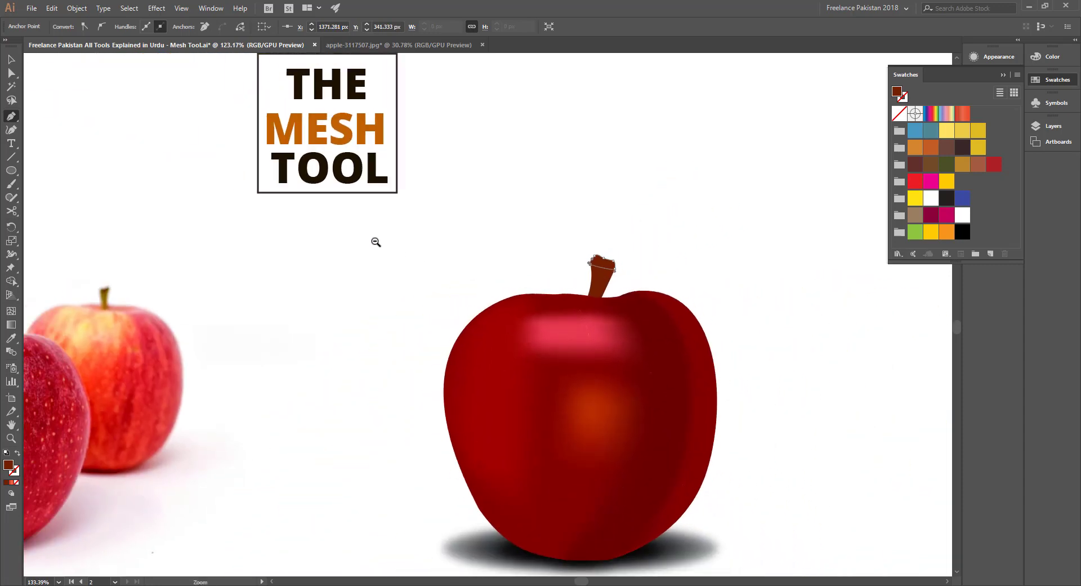
key("i")
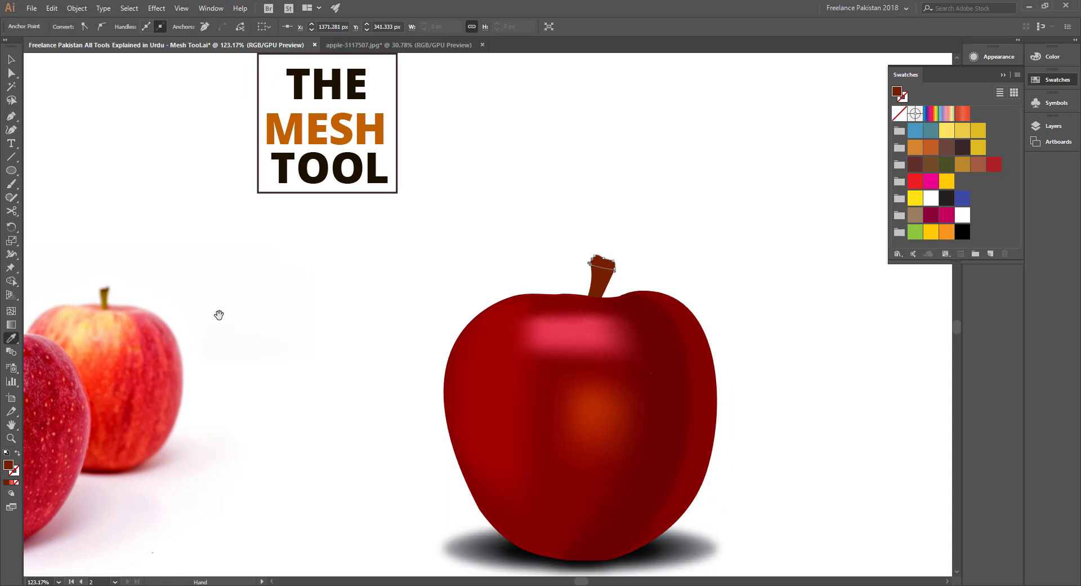
left_click_drag(217, 314, 340, 261)
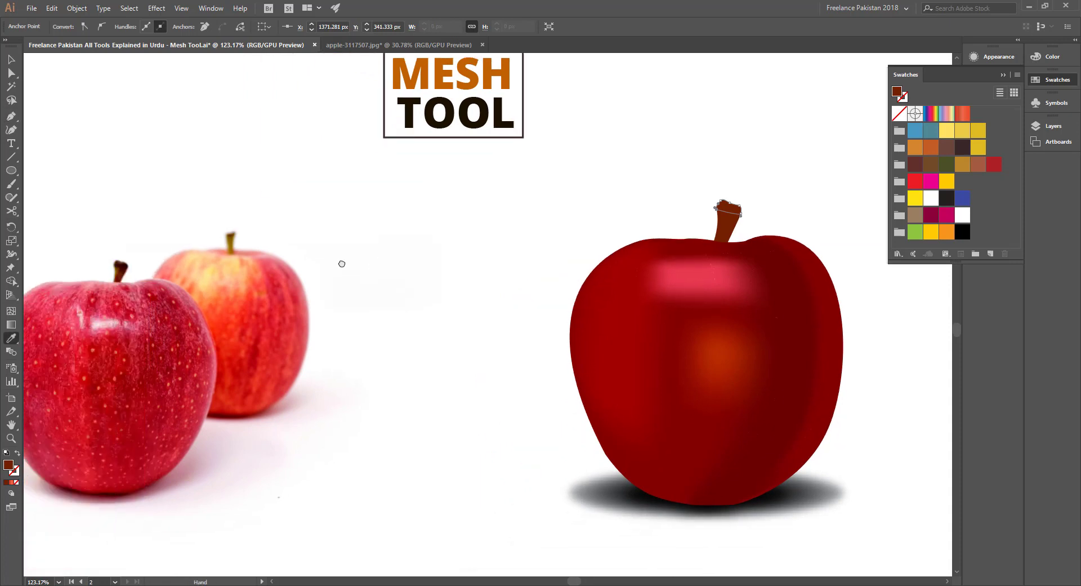
left_click(129, 260)
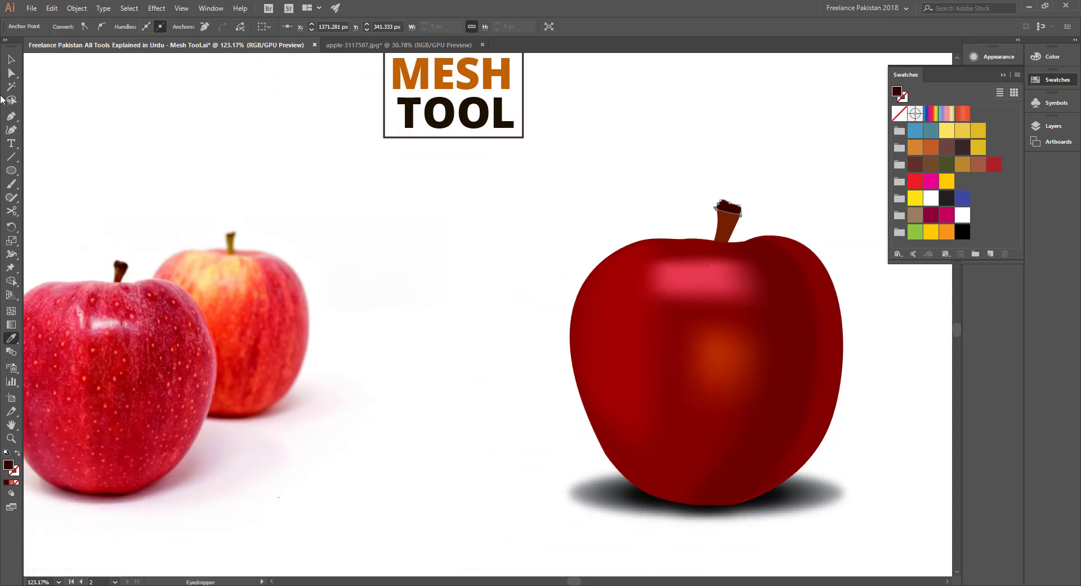
left_click(10, 59)
left_click(412, 277)
Convert the apple's brown stem into a gradient mesh with 2 rows and 2 columns
scroll(550, 351, "down", 3)
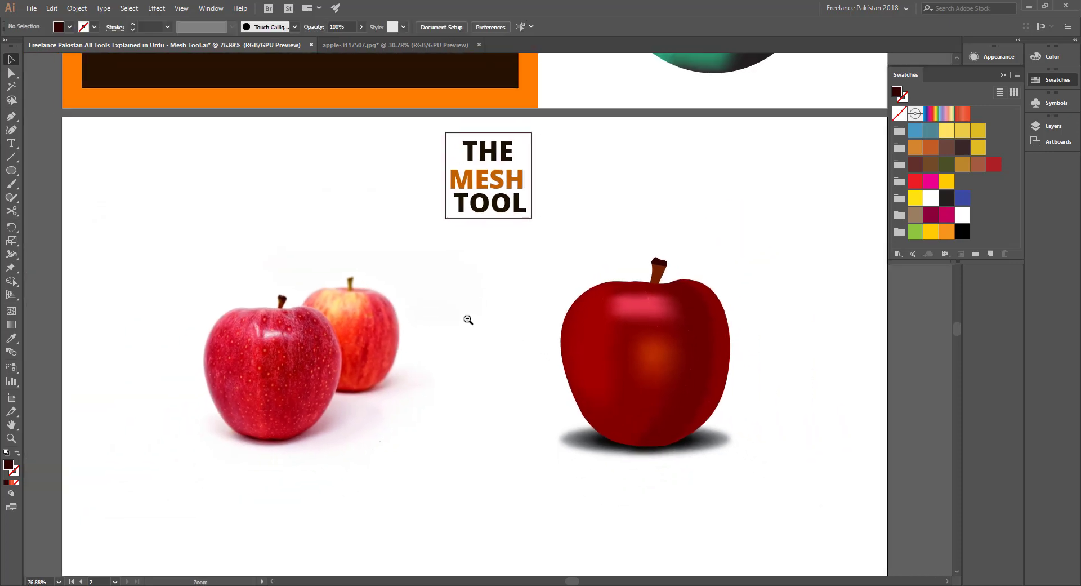
scroll(466, 316, "up", 3)
scroll(490, 329, "down", 1)
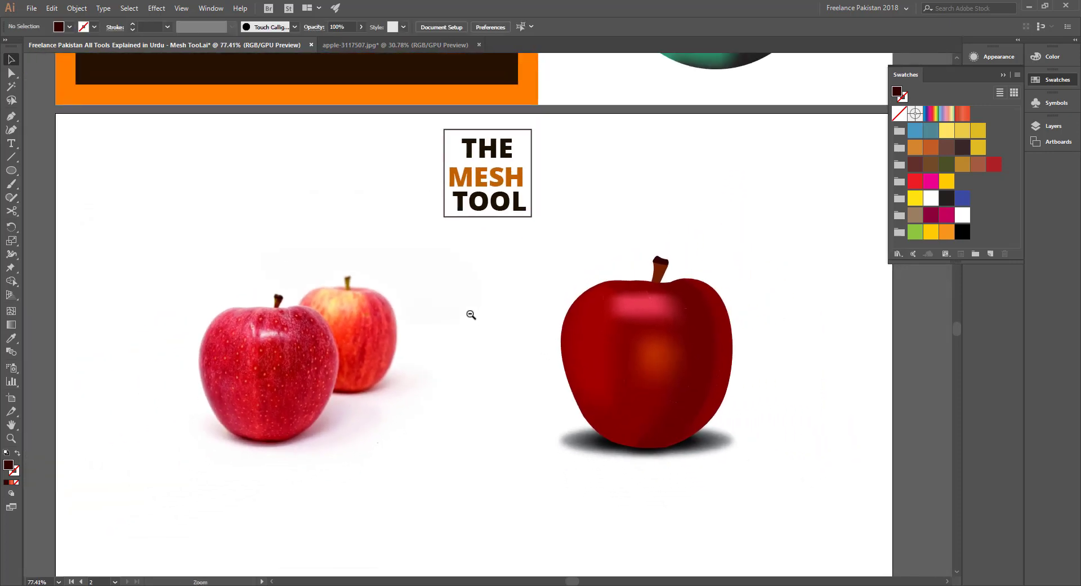
left_click_drag(560, 430, 441, 391)
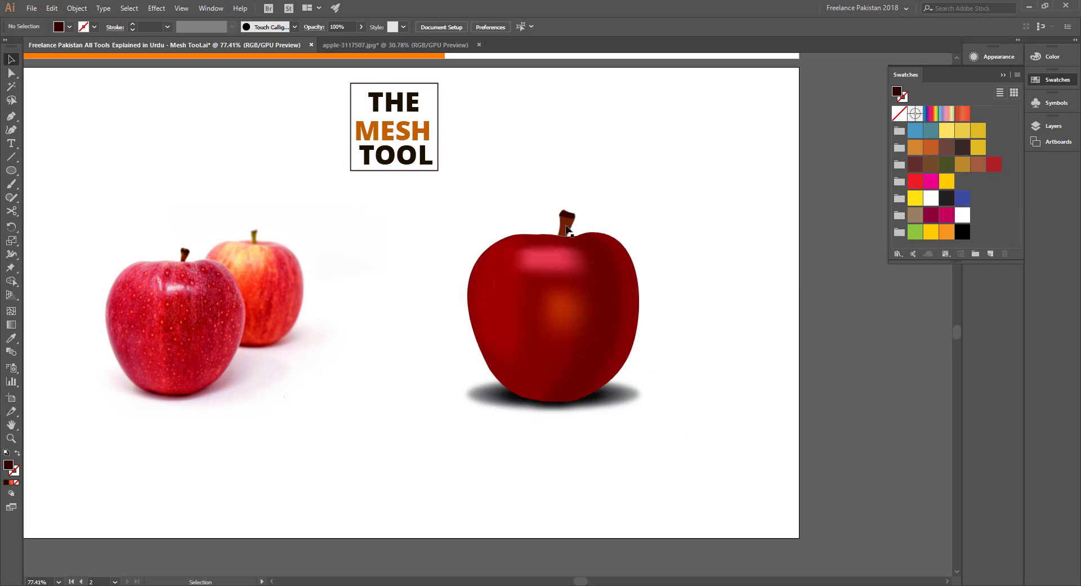
left_click(567, 225)
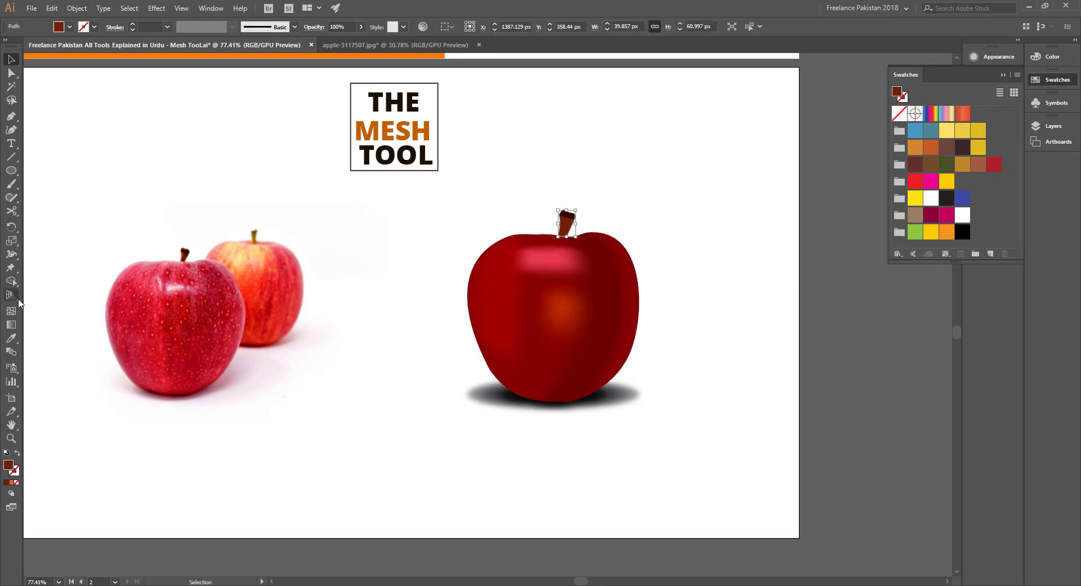
left_click(77, 8)
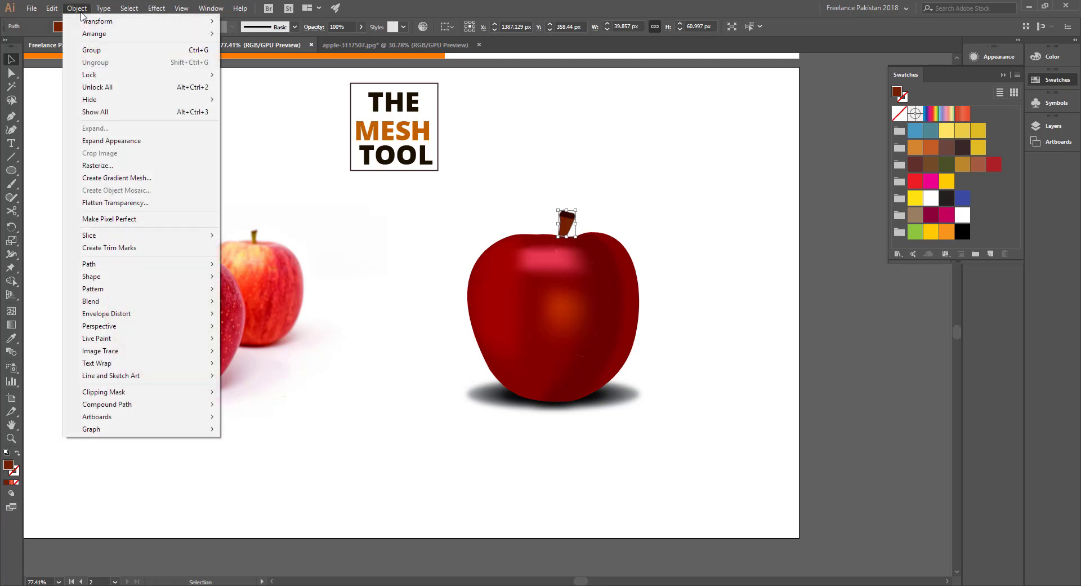
left_click(129, 178)
left_click_drag(584, 146, 810, 161)
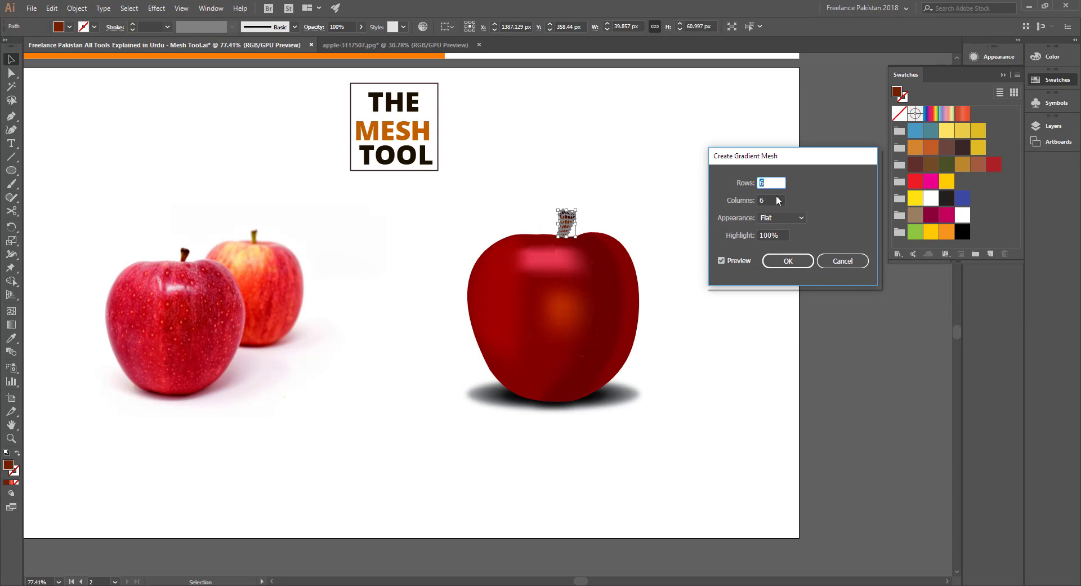
type("2")
key("Tab")
type("2")
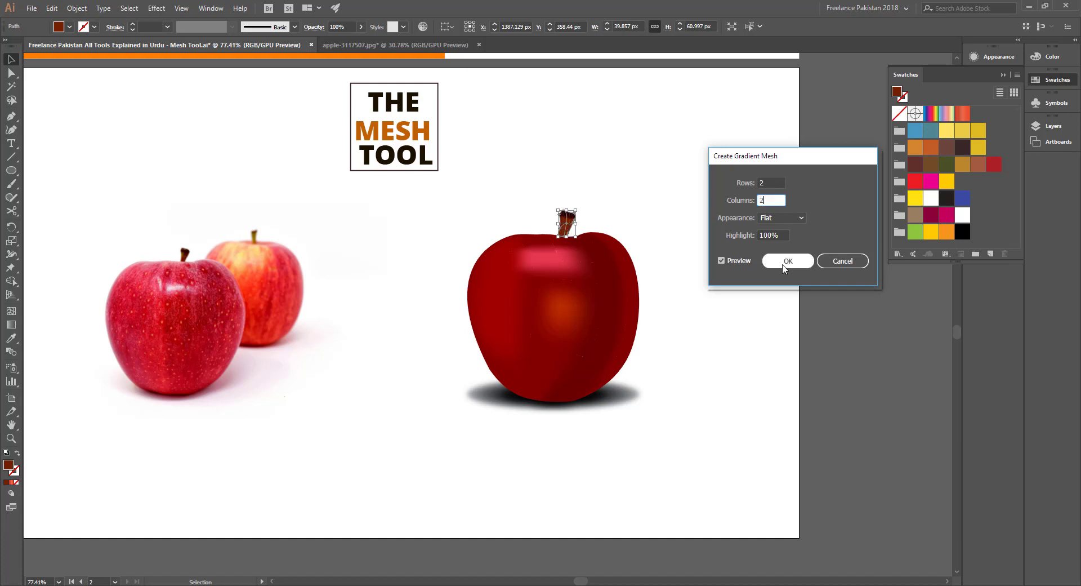
left_click(788, 260)
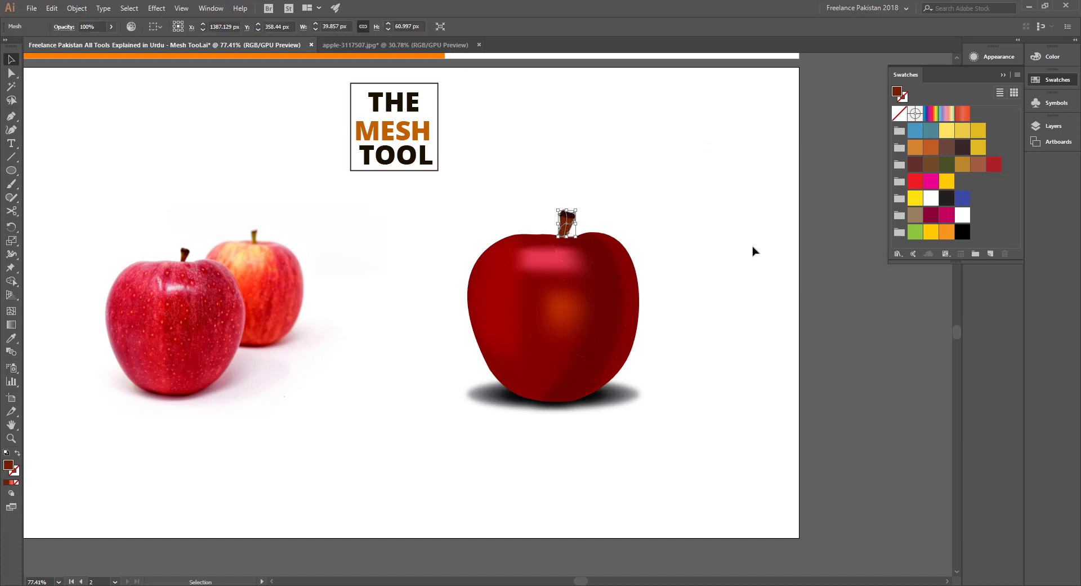
Color the mesh point at the stem's center with a brown sampled from the front apple's stem in the photo, and deselect the stem
key("z")
left_click_drag(586, 217, 730, 228)
key("space")
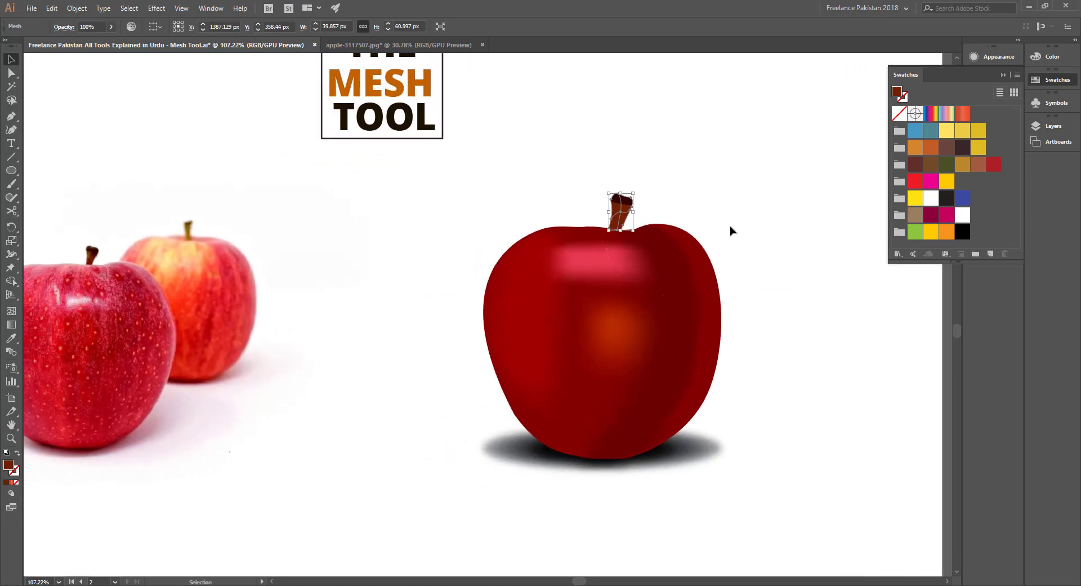
left_click(730, 228)
key("a")
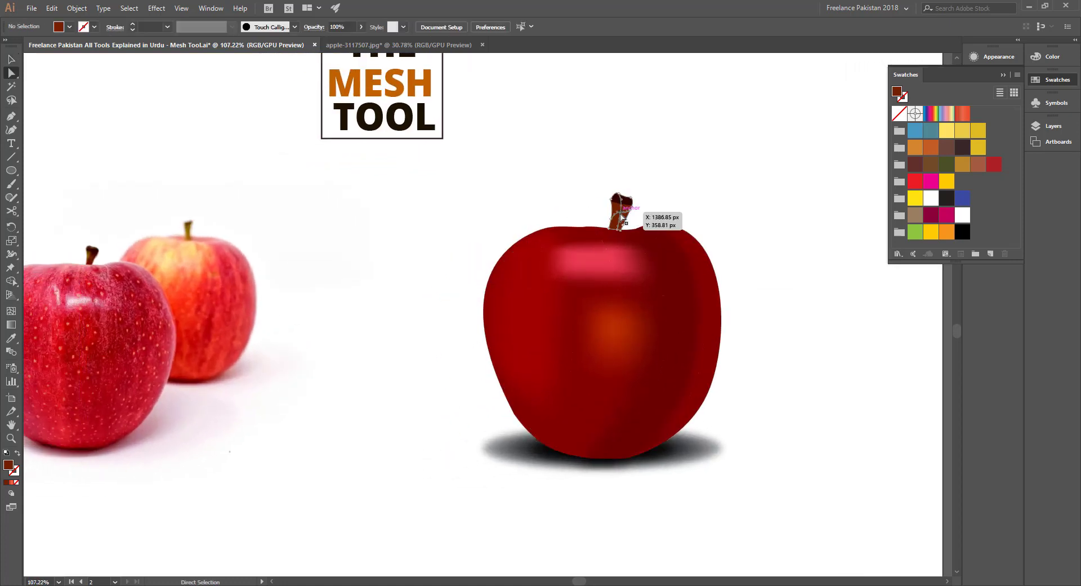
left_click(621, 216)
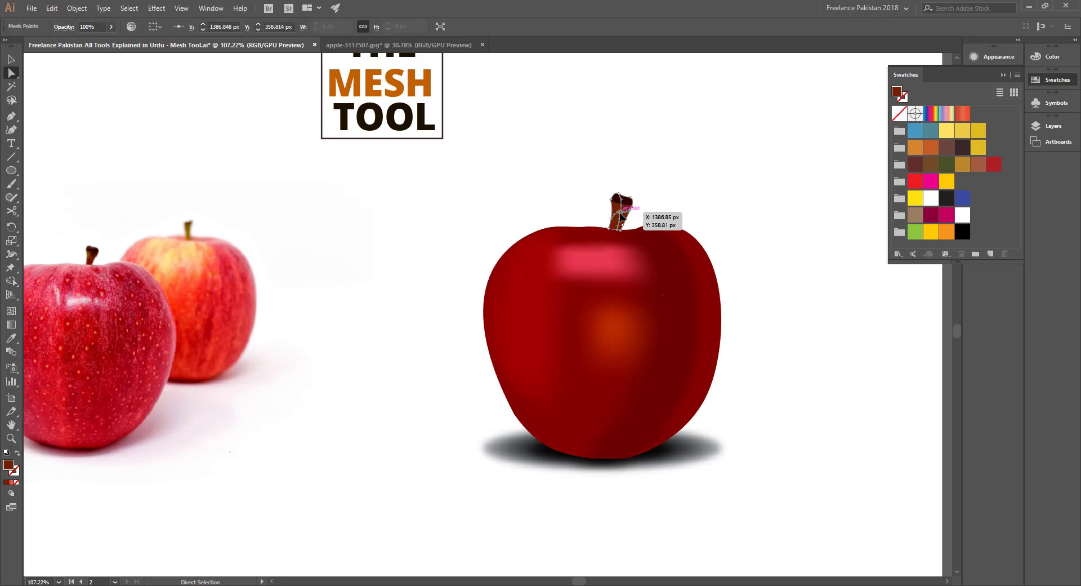
key("i")
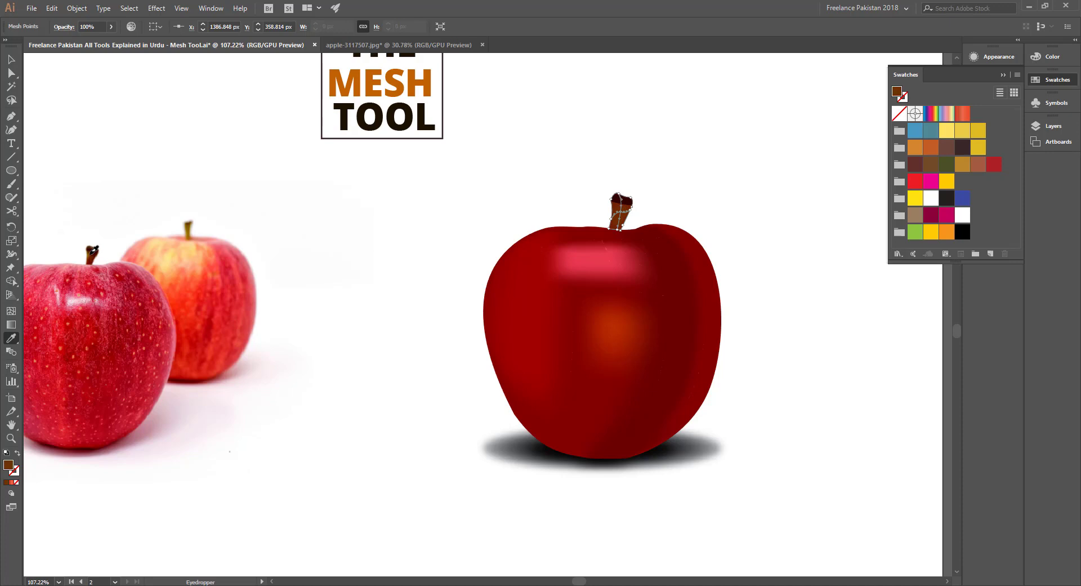
left_click(10, 59)
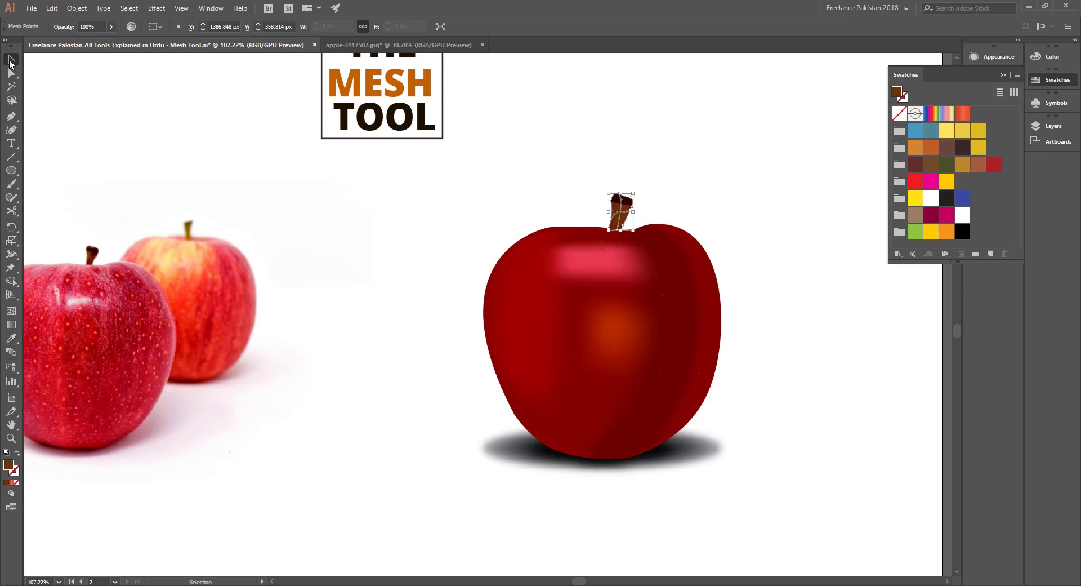
left_click(322, 200)
key("z")
left_click_drag(625, 207, 593, 246)
key("space")
left_click_drag(737, 241, 759, 276)
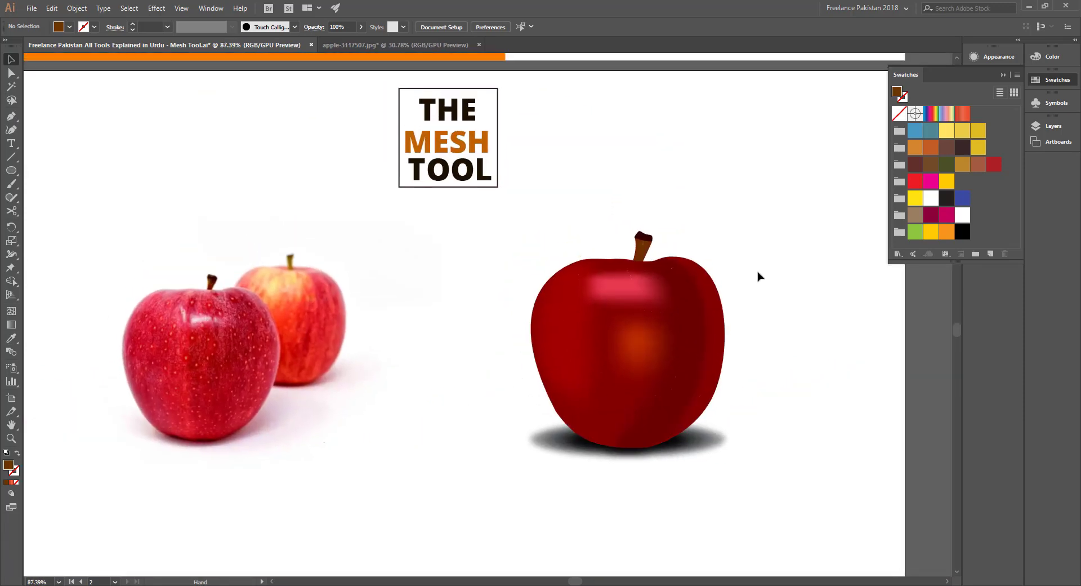